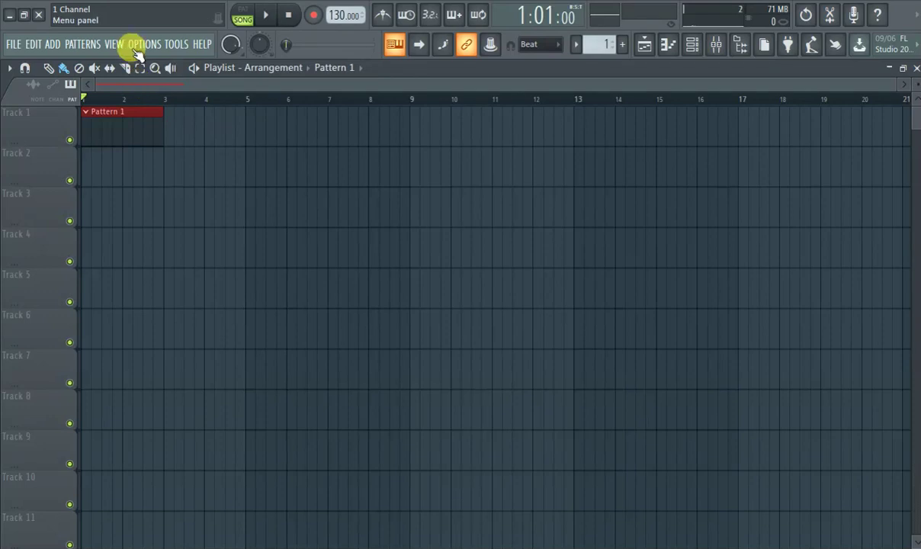
# Add a Sytrus synth channel and load the Claire preset from the X Nucleon keyboard category.
pyautogui.click(61, 44)
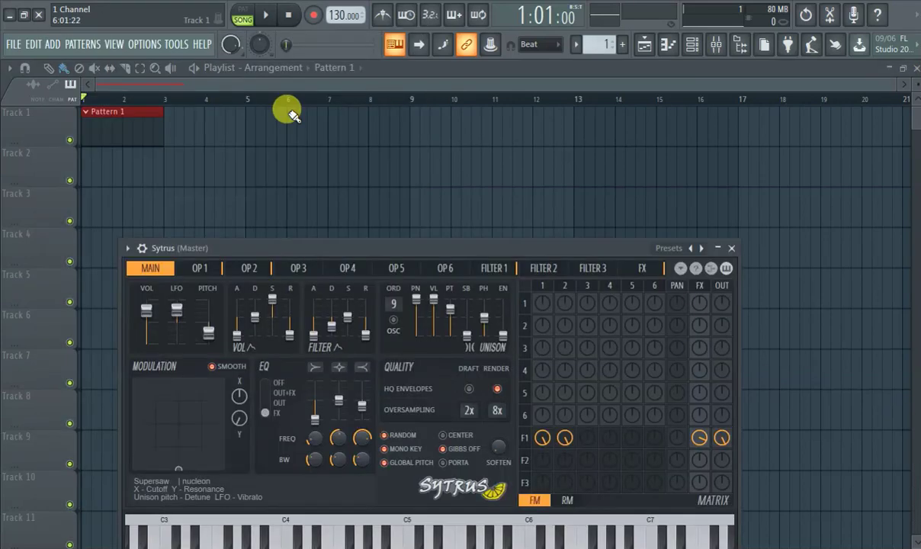
pyautogui.moveTo(407, 244); pyautogui.dragTo(418, 169)
pyautogui.click(145, 173)
pyautogui.moveTo(167, 192)
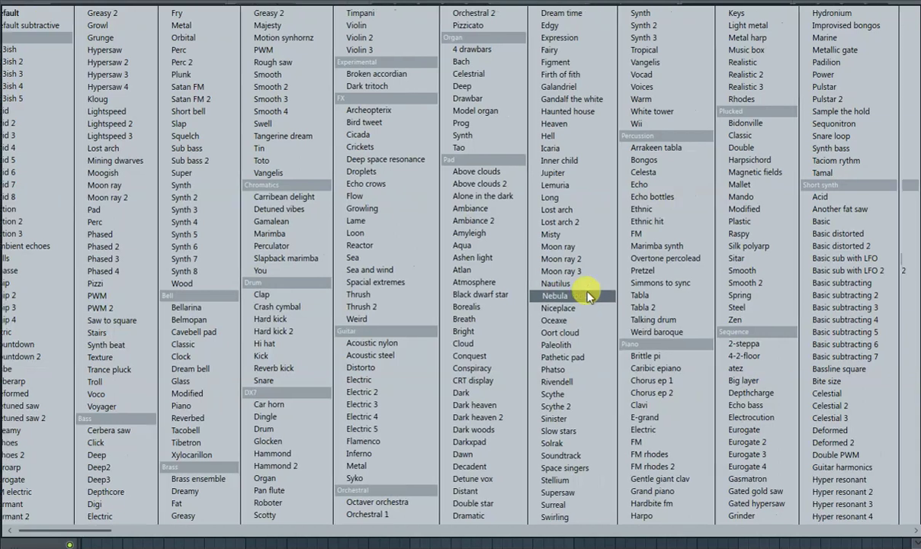
pyautogui.scroll(-5, 589, 297)
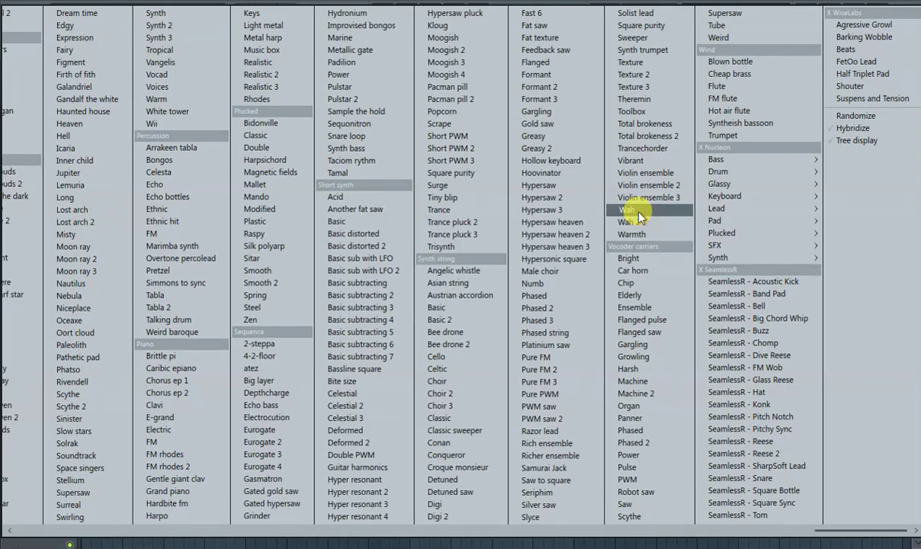
pyautogui.moveTo(698, 173)
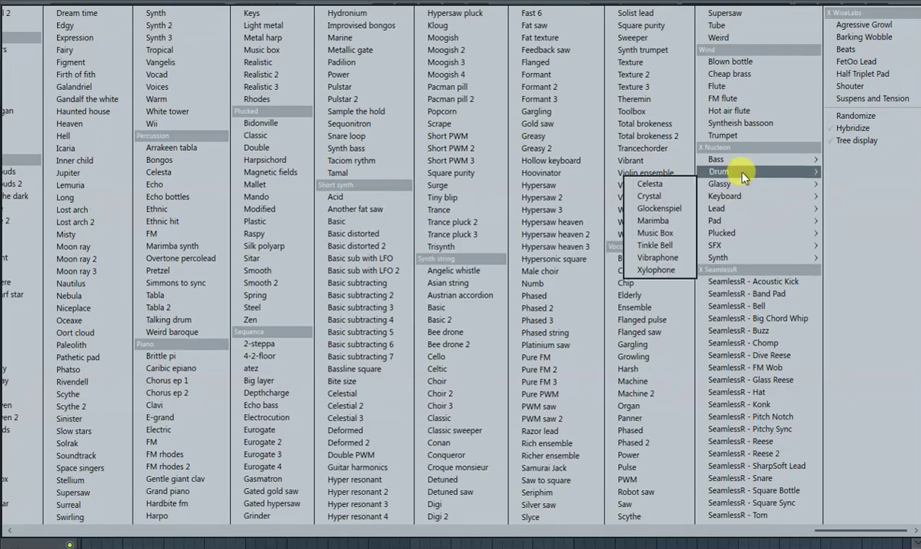
pyautogui.moveTo(746, 198)
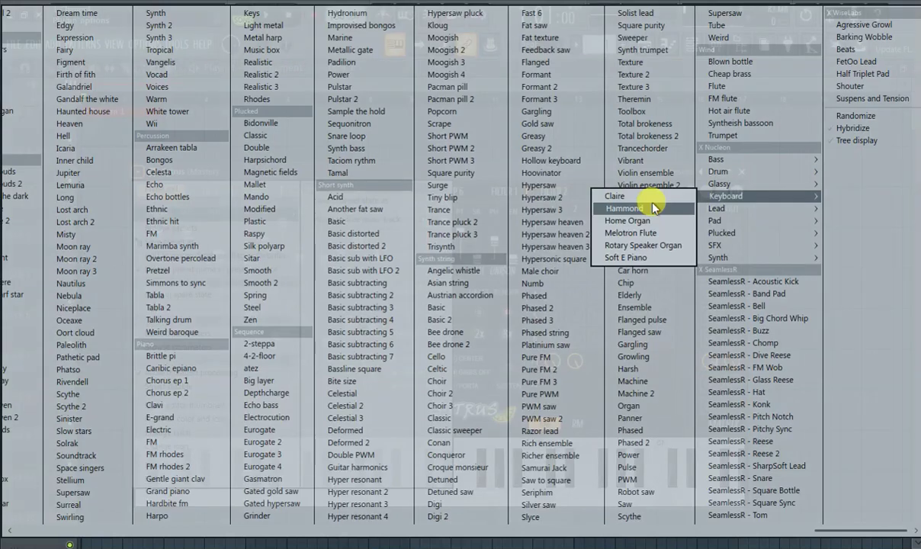
pyautogui.click(646, 196)
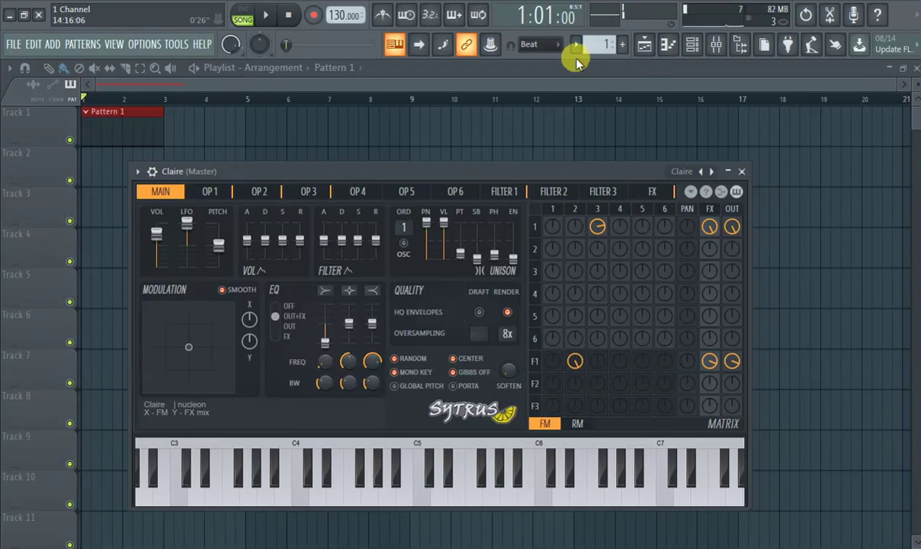
# Choose Beat as the global snap and move the playhead along the playlist timeline.
pyautogui.click(541, 45)
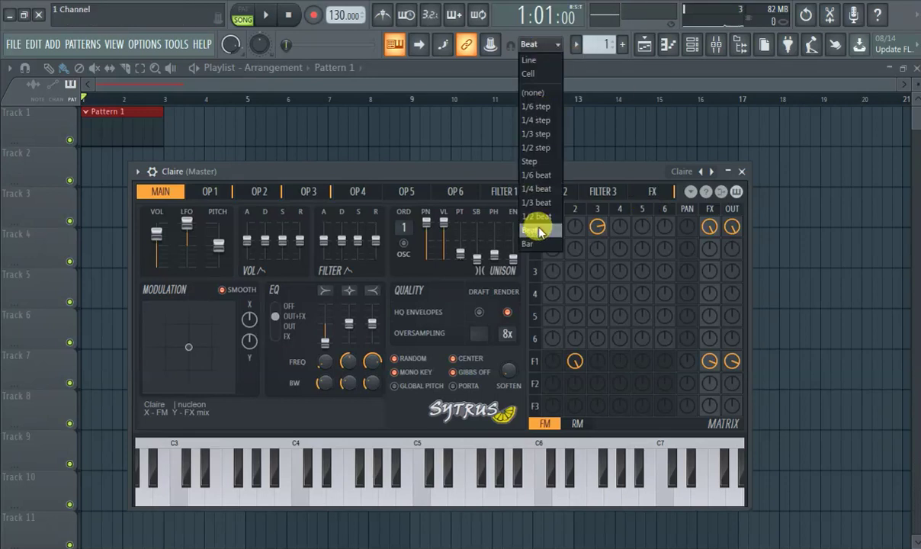
pyautogui.click(539, 231)
pyautogui.click(103, 105)
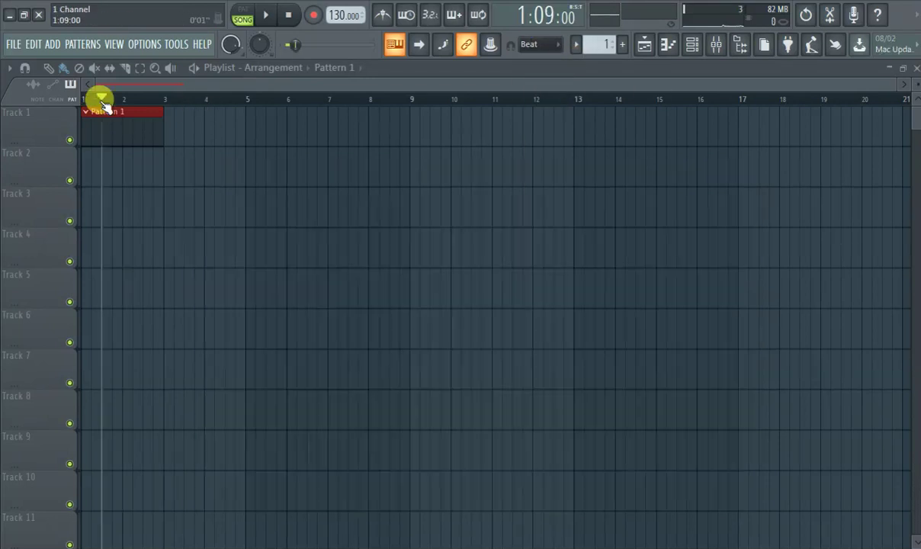
pyautogui.moveTo(99, 101); pyautogui.dragTo(122, 95)
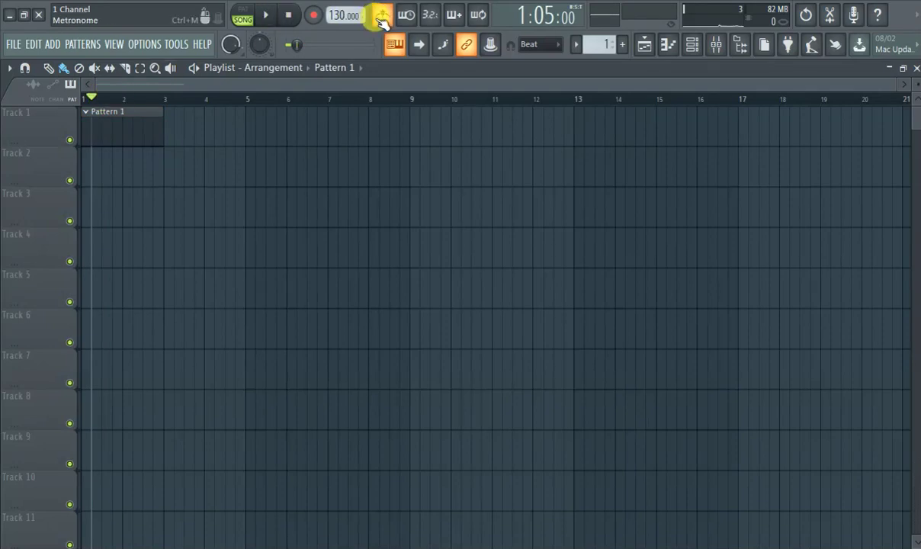
# Play the song with the metronome turned on and stop playback.
pyautogui.click(279, 22)
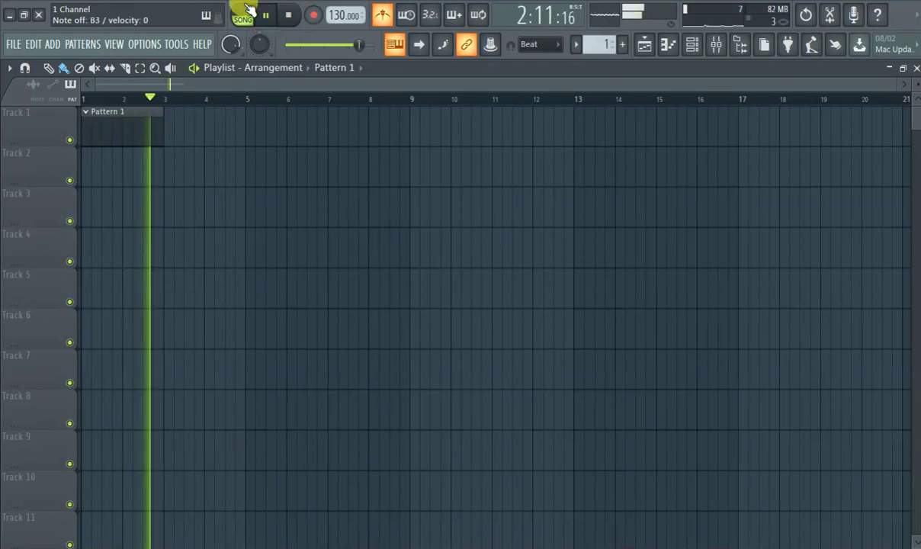
pyautogui.click(265, 15)
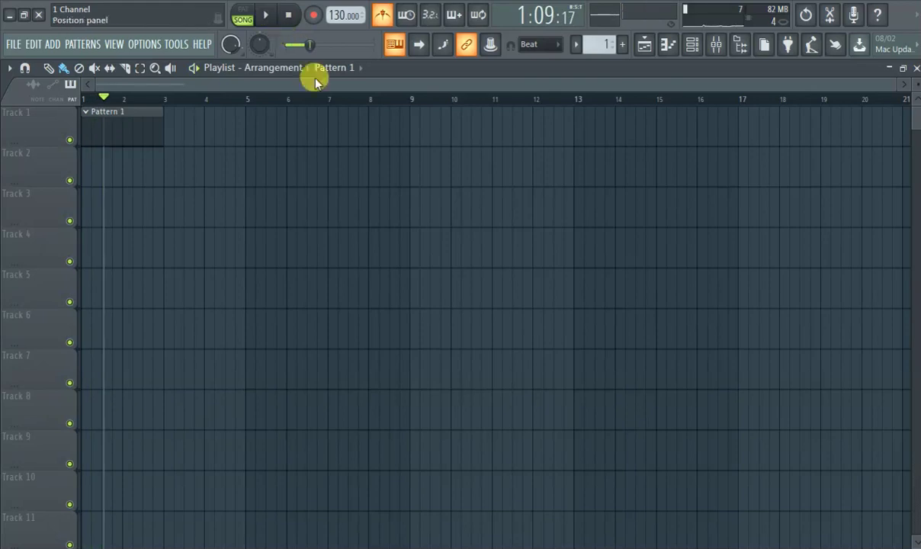
# Try recording notes and automation into Pattern 1, and enable the countdown before recording.
pyautogui.click(313, 15)
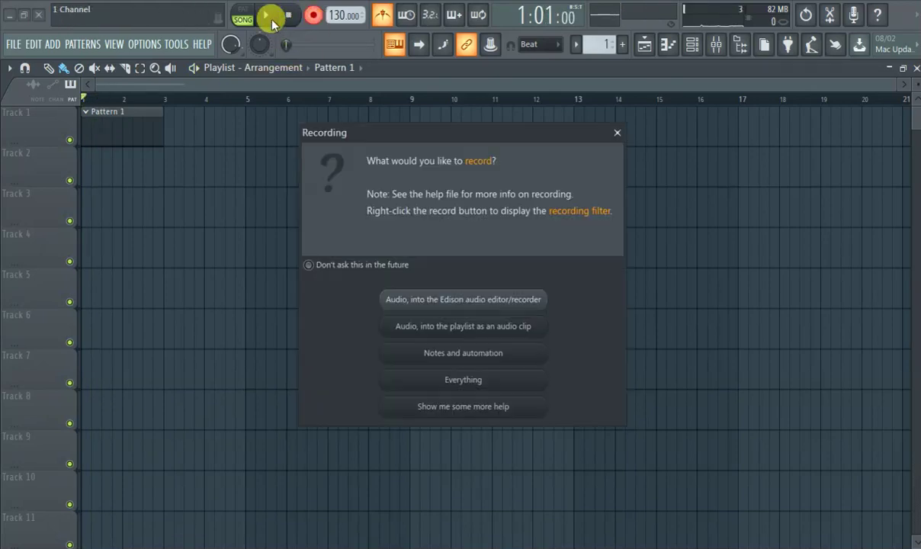
pyautogui.click(466, 353)
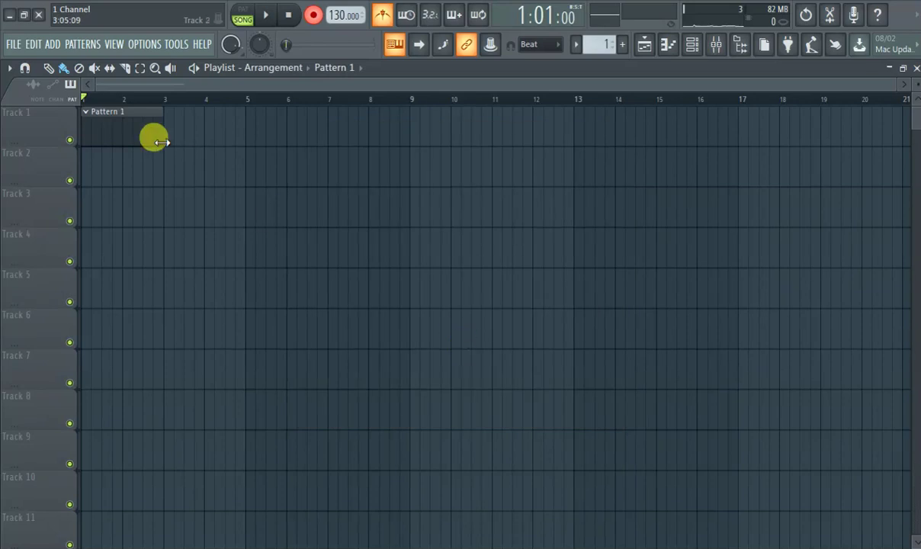
pyautogui.click(265, 14)
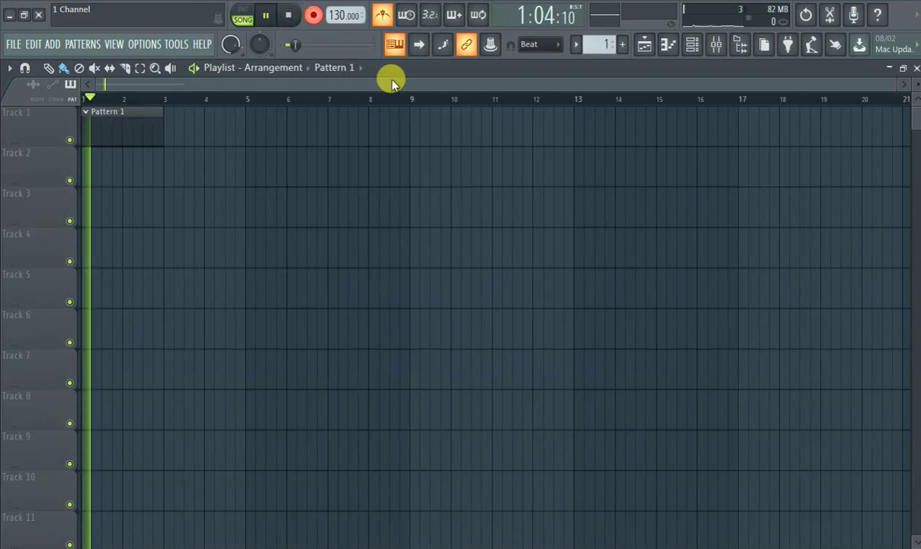
pyautogui.click(430, 15)
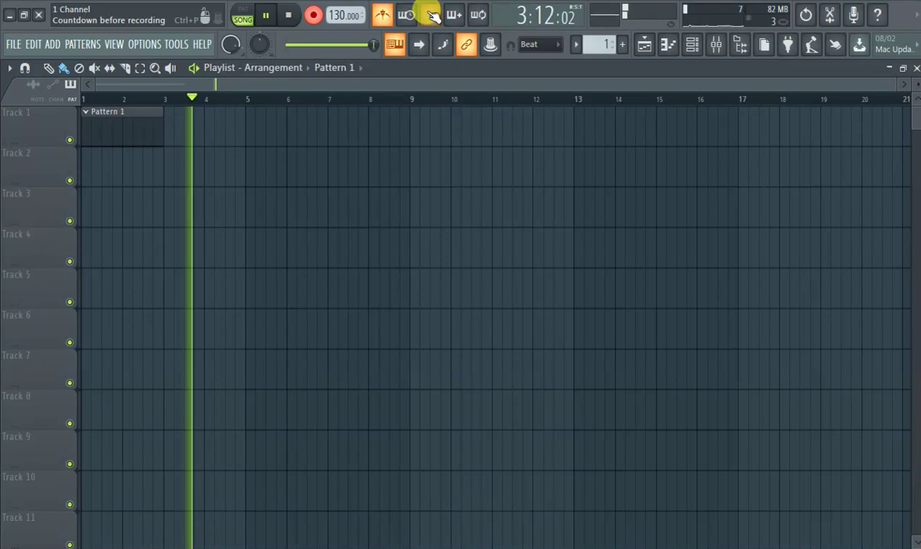
pyautogui.click(315, 16)
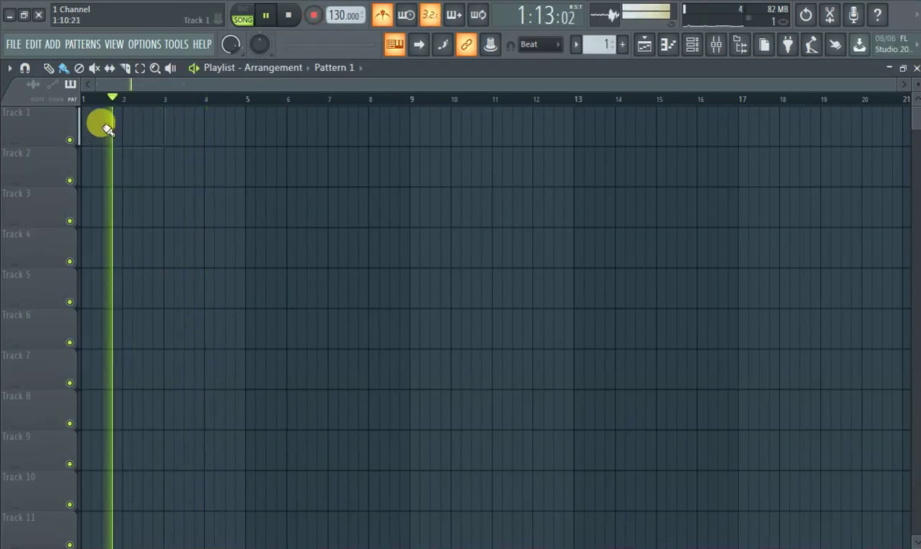
# Replace the Pattern 1 clip on Track 1 with a one-bar clip of a new Pattern 2 at bar 1.
pyautogui.rightClick(122, 136)
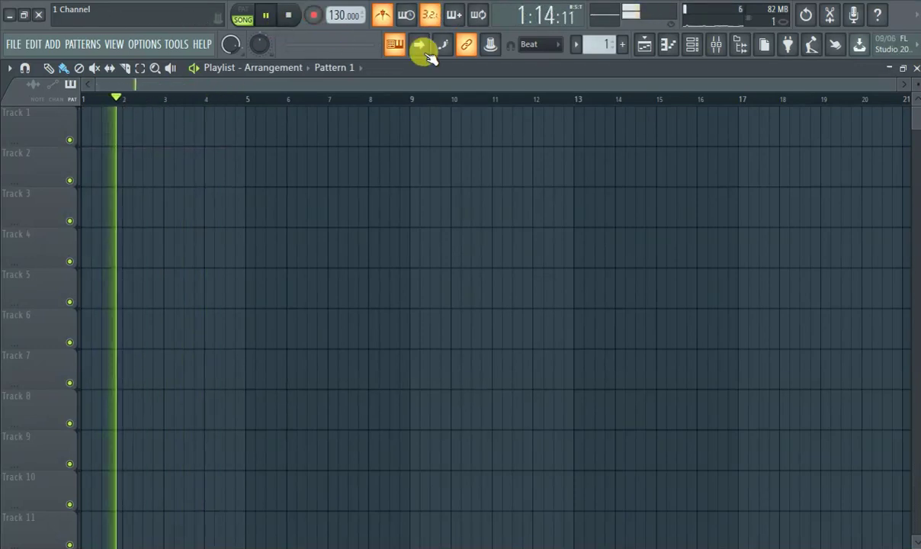
pyautogui.click(622, 44)
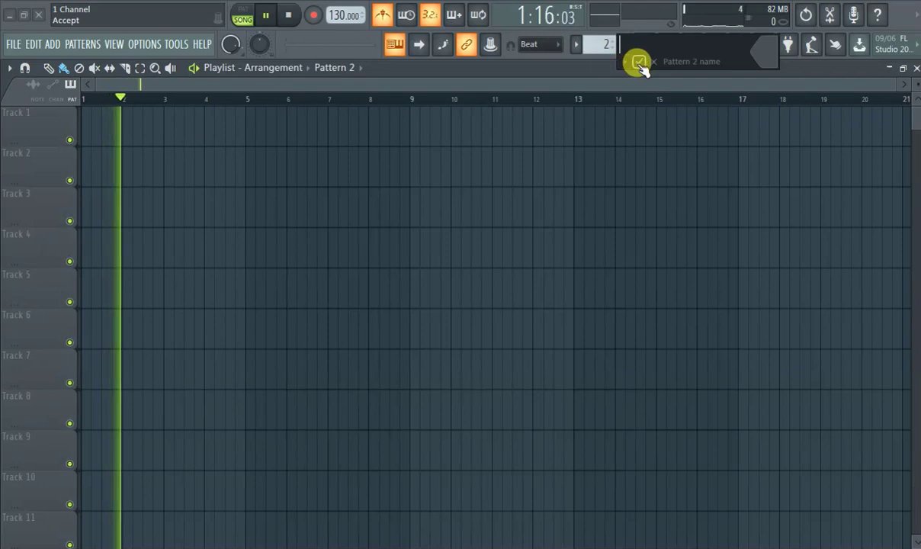
pyautogui.click(143, 132)
pyautogui.moveTo(159, 130); pyautogui.dragTo(114, 128)
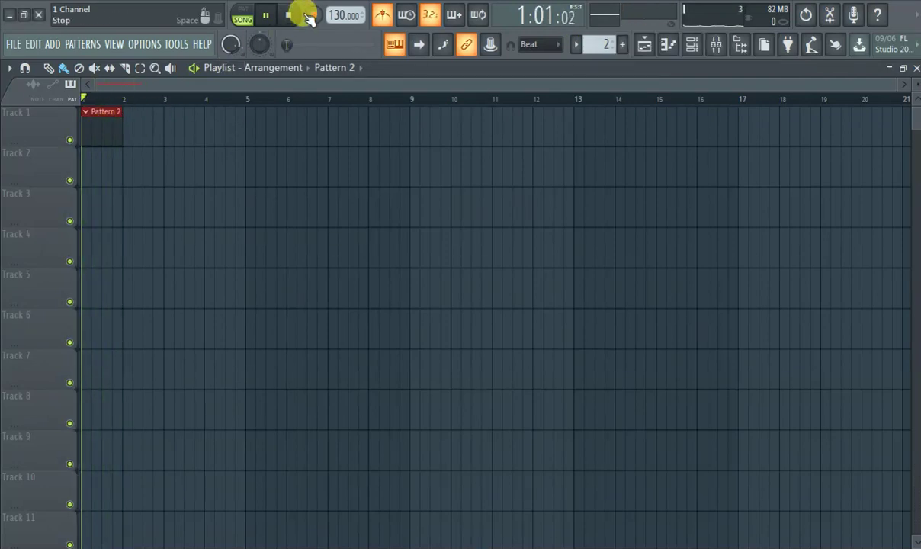
# Record a live Claire melody as notes into Pattern 2 from bar 1 to about bar 6.
pyautogui.click(264, 15)
pyautogui.moveTo(355, 52); pyautogui.dragTo(289, 52)
pyautogui.click(315, 19)
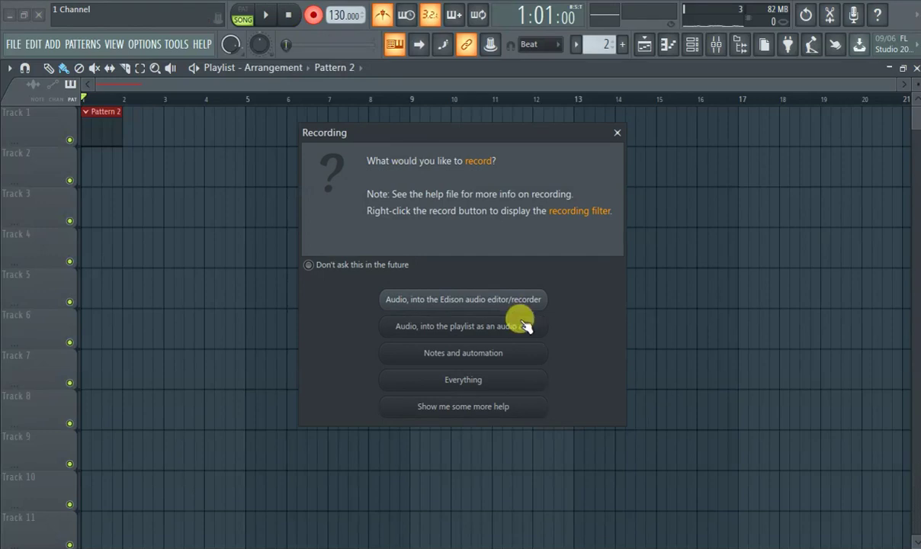
pyautogui.click(424, 330)
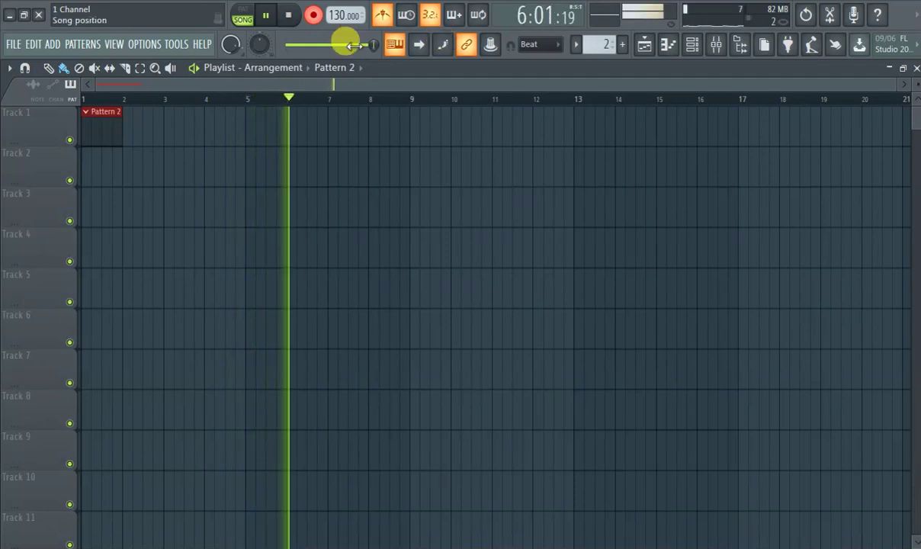
pyautogui.click(314, 15)
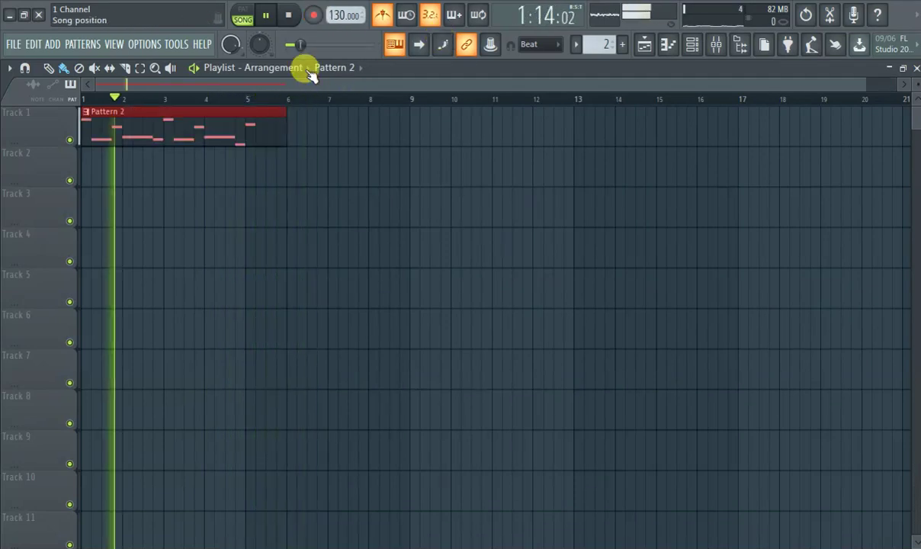
# Open the recorded Pattern 2 clip from its start in a maximized piano roll showing the whole melody.
pyautogui.doubleClick(127, 119)
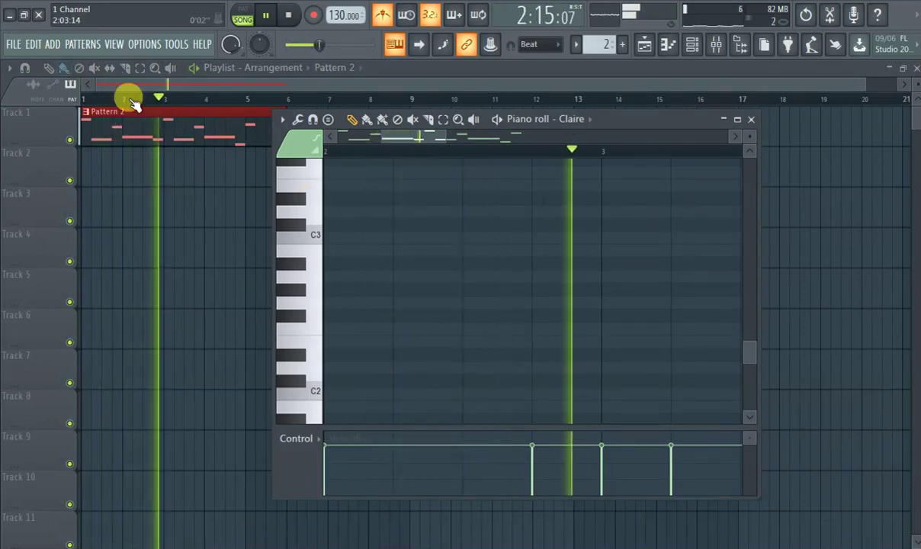
pyautogui.doubleClick(101, 109)
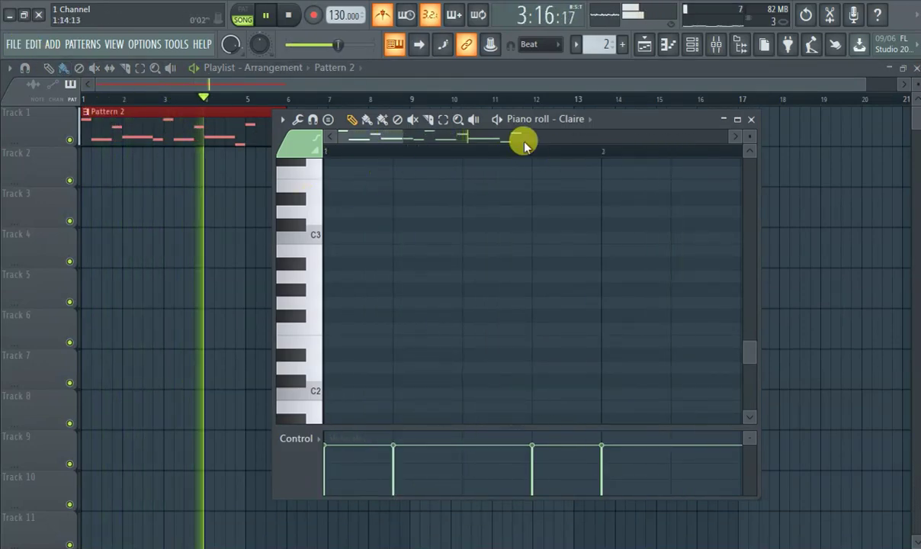
pyautogui.click(734, 119)
pyautogui.scroll(5, 497, 309)
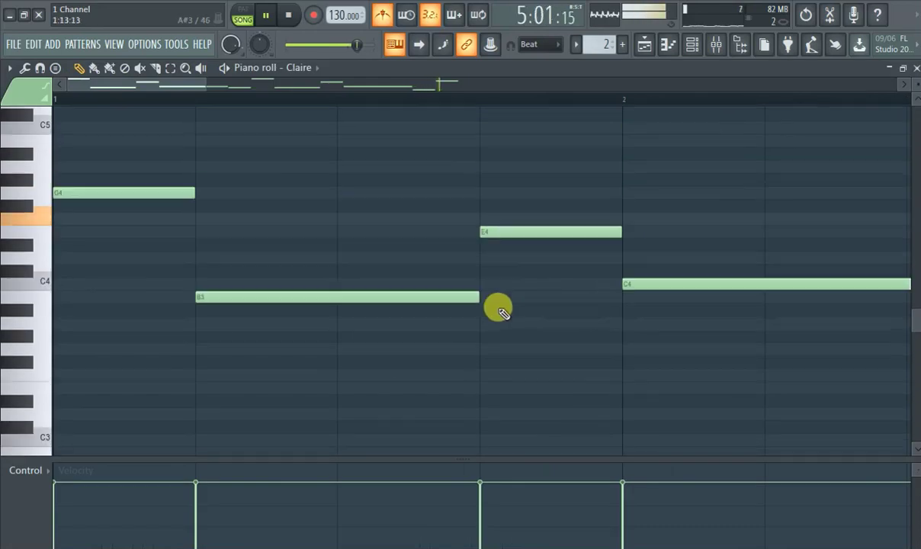
pyautogui.scroll(-2, 379, 284)
pyautogui.keyDown('ctrl'); pyautogui.scroll(-4, 322, 206); pyautogui.keyUp('ctrl')
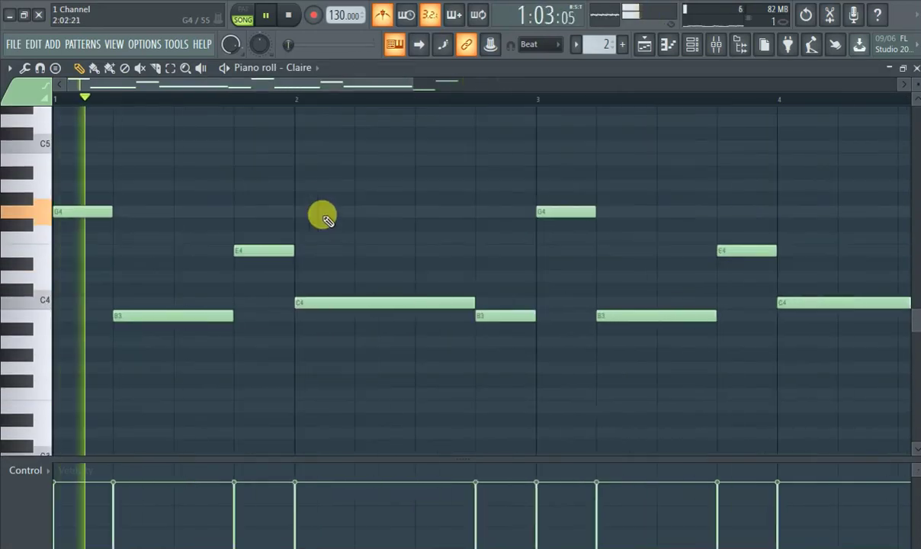
pyautogui.scroll(1, 229, 269)
pyautogui.scroll(-1, 229, 268)
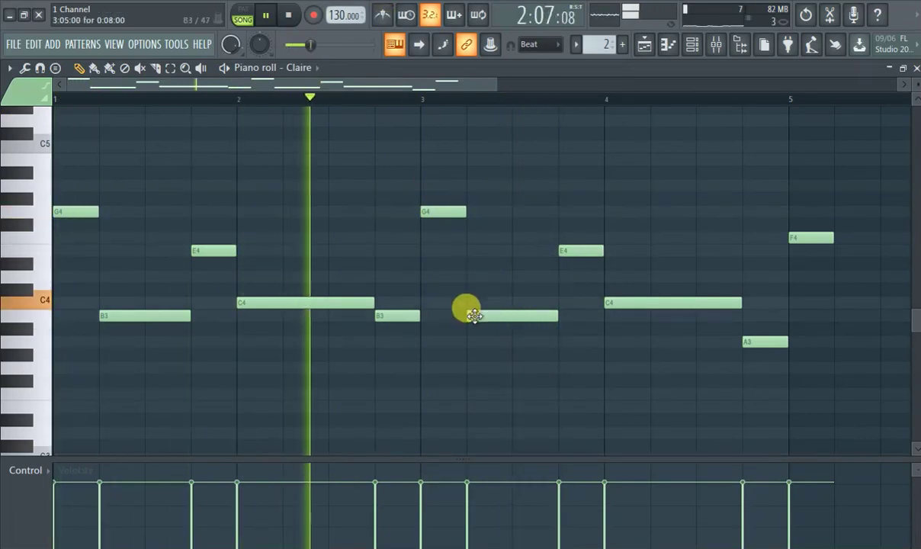
# Lower the last note of bar 2 to A3 and of bar 4 to G3, and delete the F4 note in bar 5.
pyautogui.moveTo(397, 312); pyautogui.dragTo(405, 339)
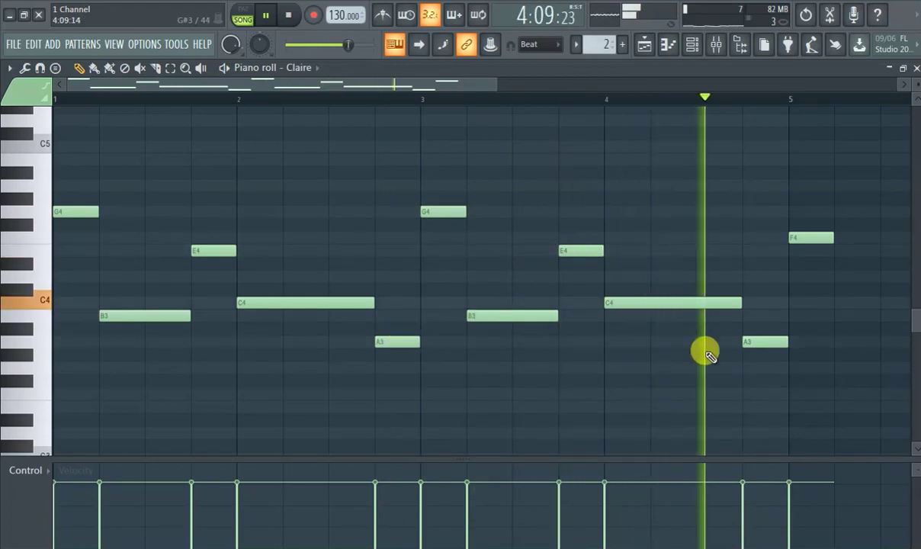
pyautogui.moveTo(751, 340); pyautogui.dragTo(761, 379)
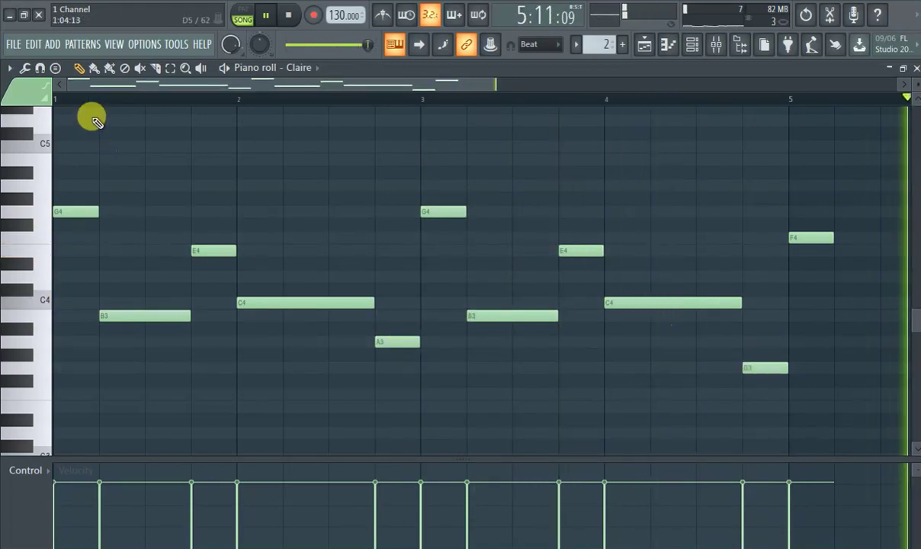
pyautogui.rightClick(828, 237)
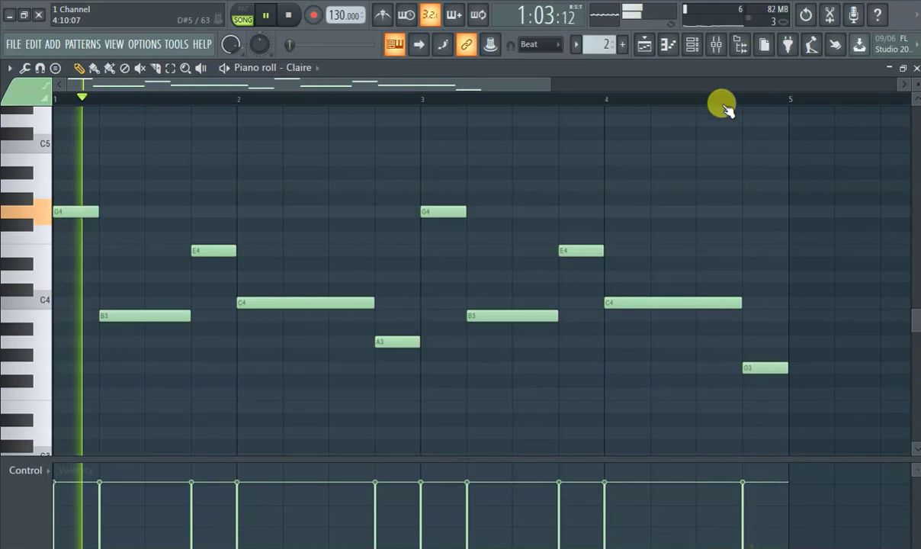
# Route the Claire channel to mixer track 5 in the channel rack.
pyautogui.click(719, 46)
pyautogui.click(721, 47)
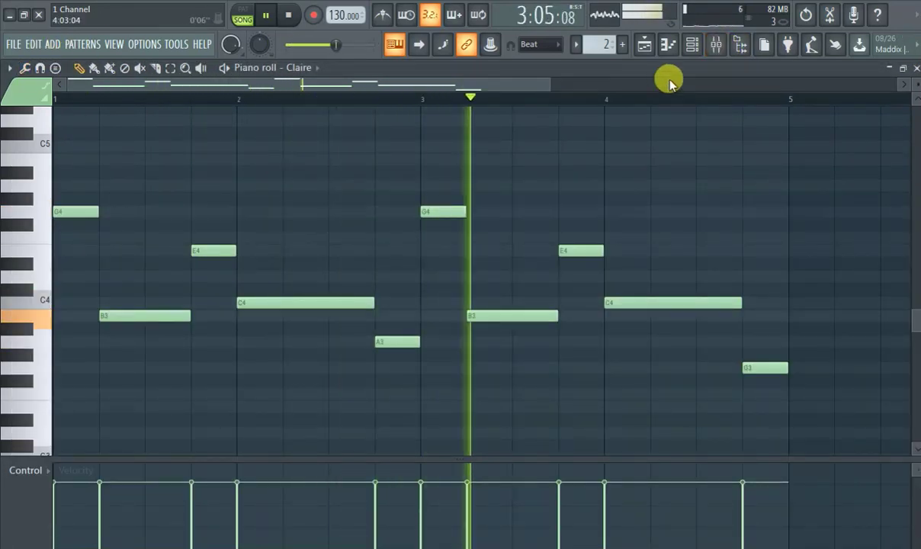
pyautogui.click(690, 46)
pyautogui.scroll(5, 50, 197)
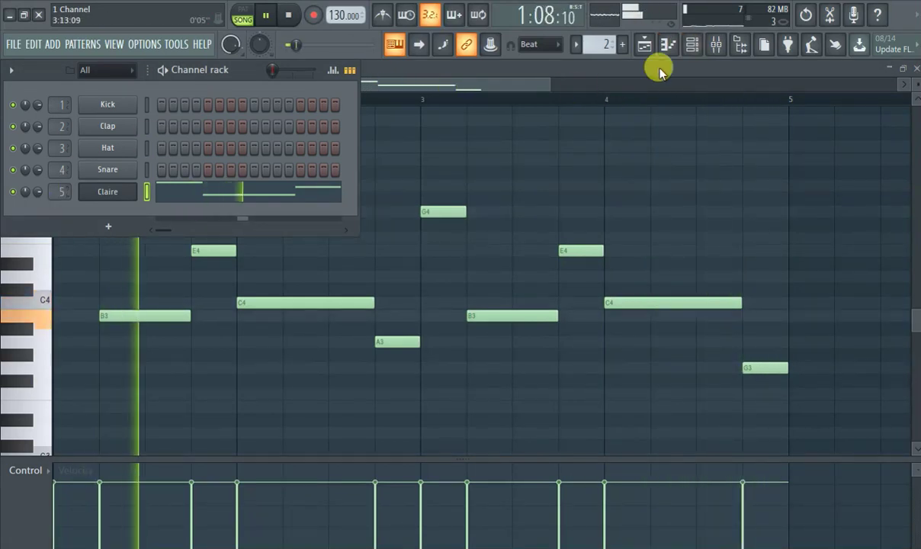
# Load Fruity Love Philter into the first effect slot of mixer Insert 5.
pyautogui.click(721, 46)
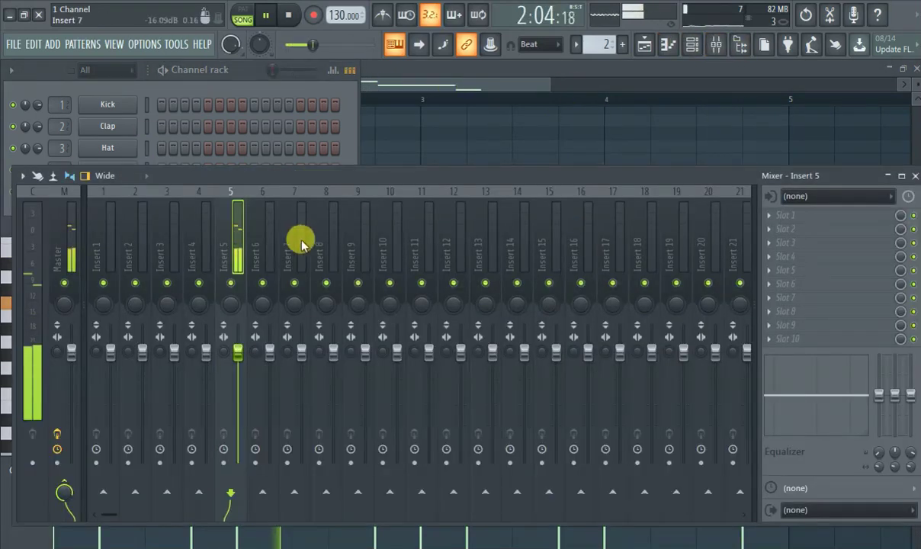
pyautogui.click(789, 215)
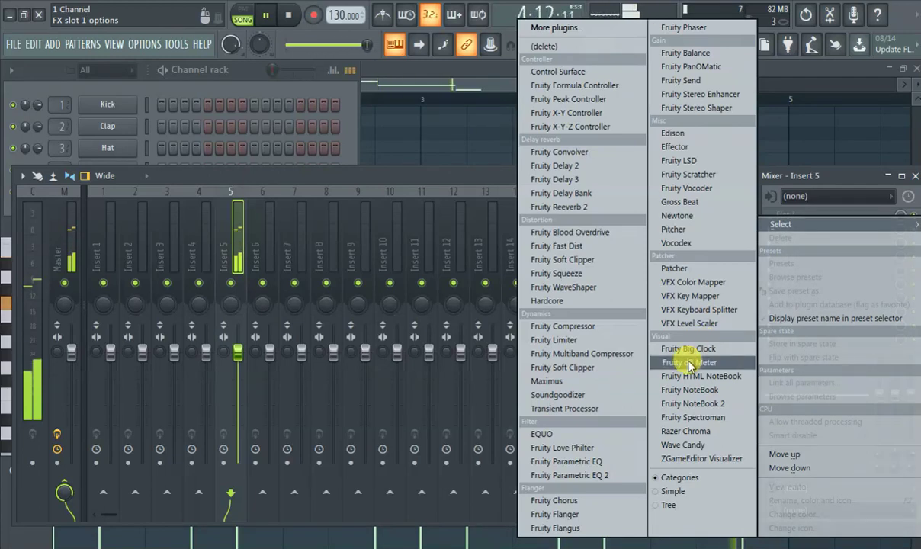
pyautogui.click(566, 447)
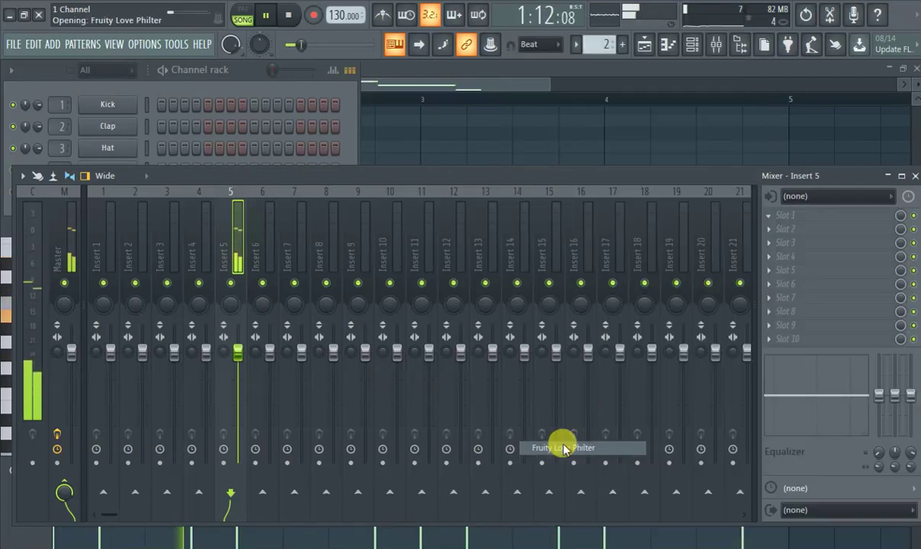
# Return to the playlist and repeat the four-bar Pattern 2 clip on Track 1 until it fills bars 1 to 16.
pyautogui.moveTo(461, 335); pyautogui.dragTo(425, 300)
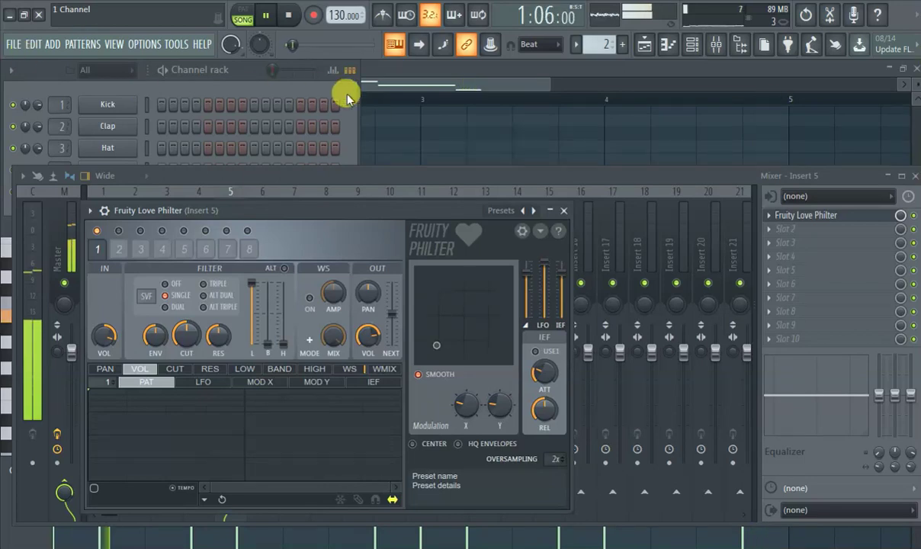
pyautogui.click(487, 83)
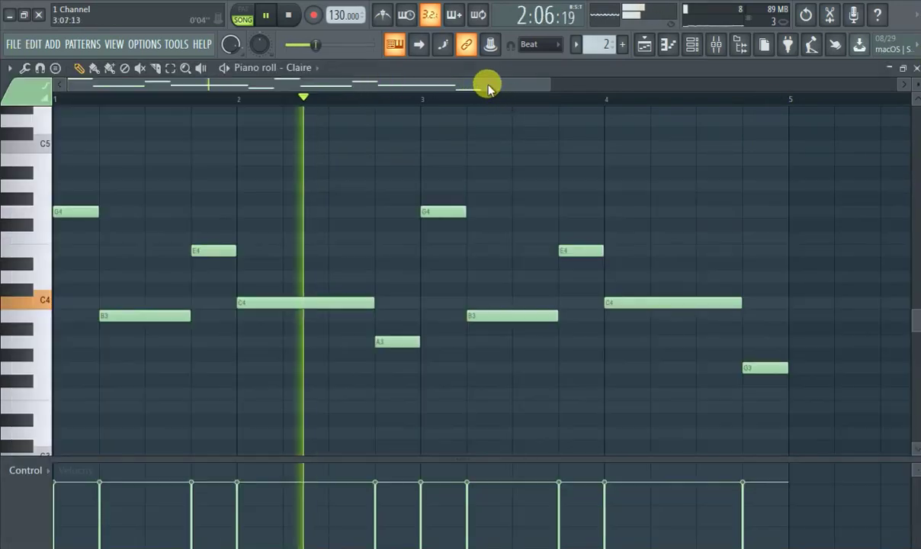
pyautogui.click(666, 45)
pyautogui.click(642, 44)
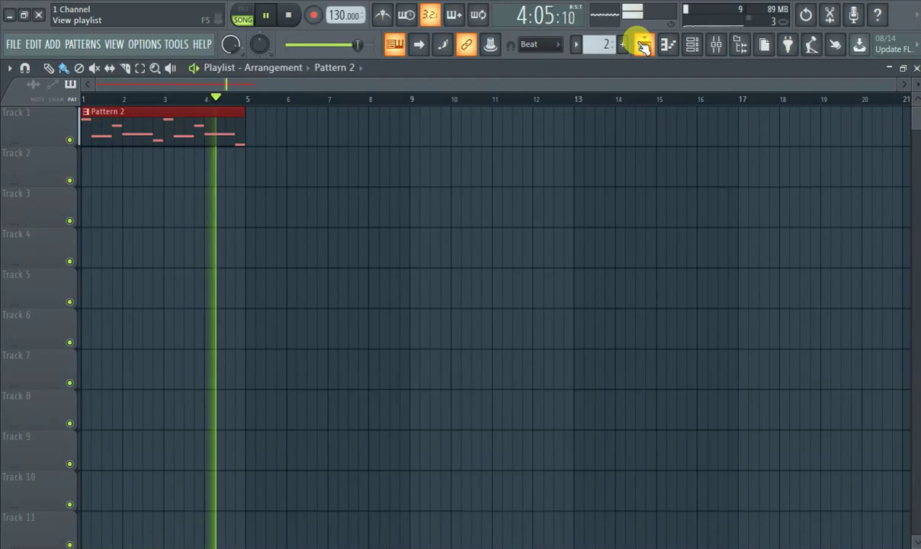
pyautogui.click(256, 126)
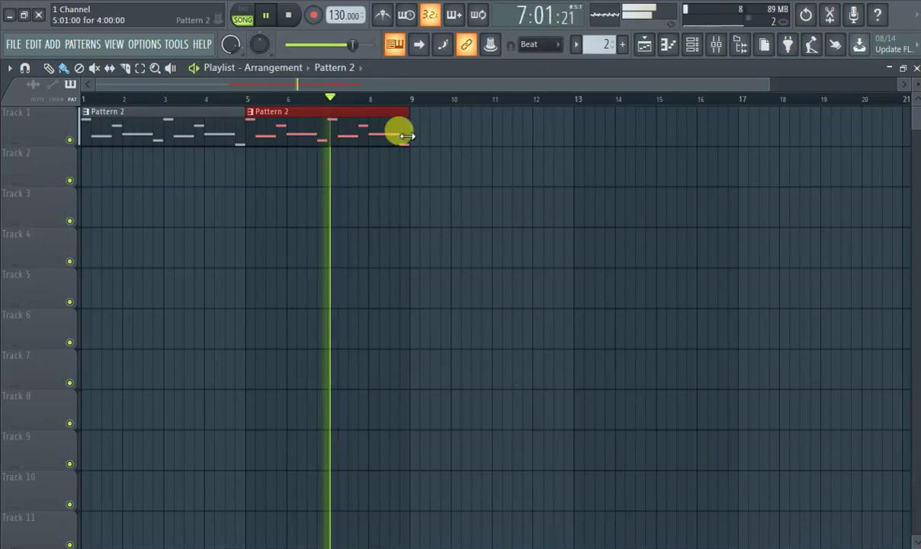
pyautogui.hotkey('ctrl', 'b')
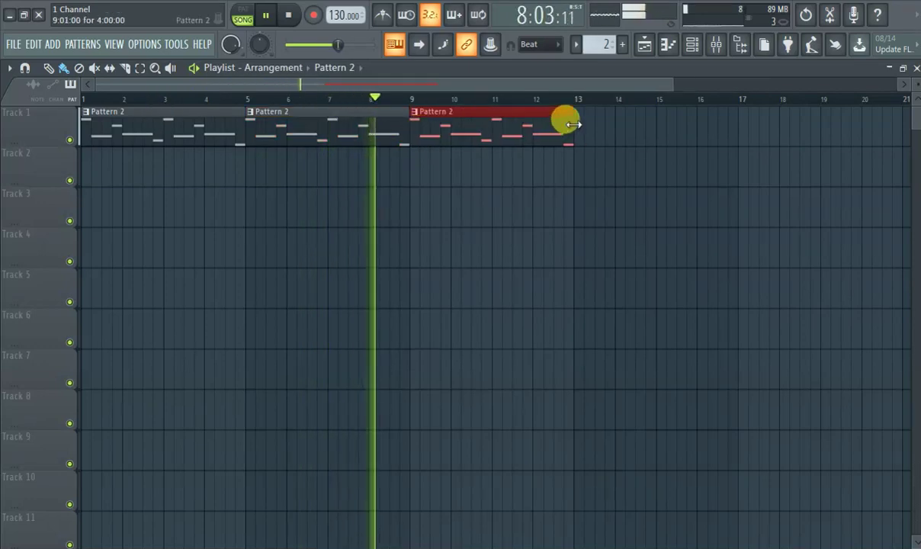
pyautogui.hotkey('ctrl', 'b')
# Create an empty Pattern 3 and place its clip at bar 1 of Track 2.
pyautogui.click(621, 44)
pyautogui.click(108, 158)
pyautogui.moveTo(108, 158); pyautogui.dragTo(89, 159)
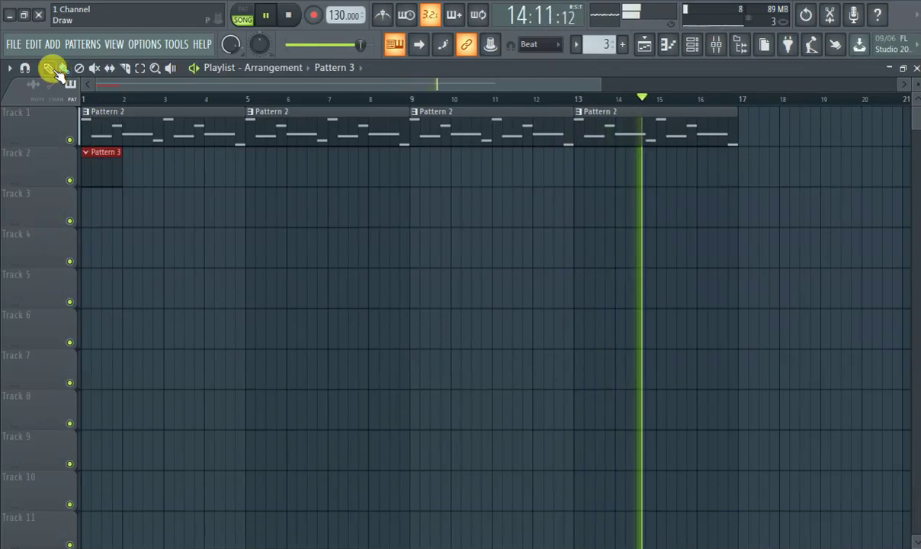
pyautogui.click(52, 43)
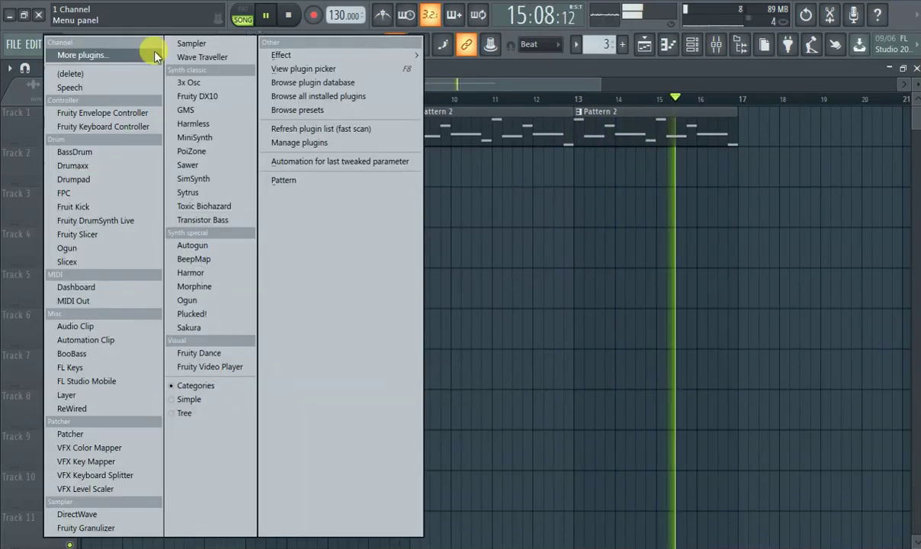
pyautogui.click(489, 87)
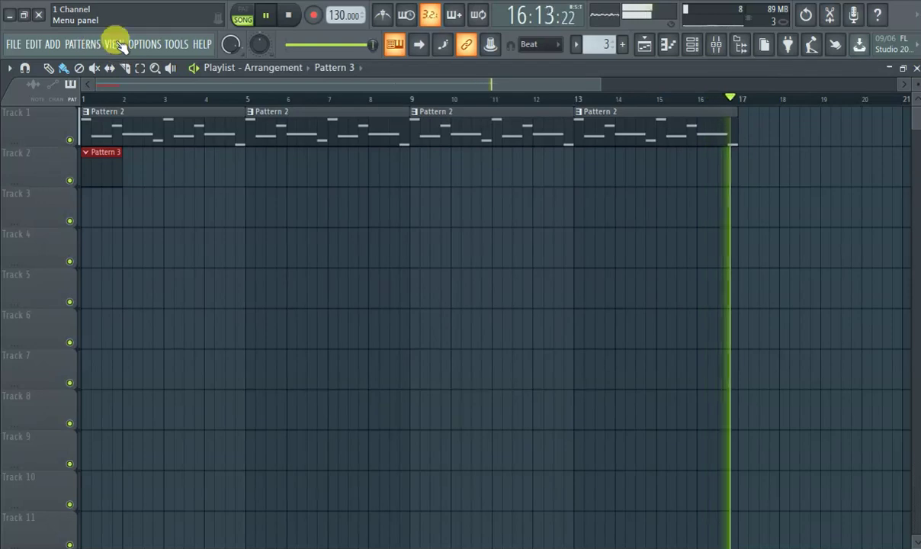
pyautogui.click(666, 47)
pyautogui.click(668, 50)
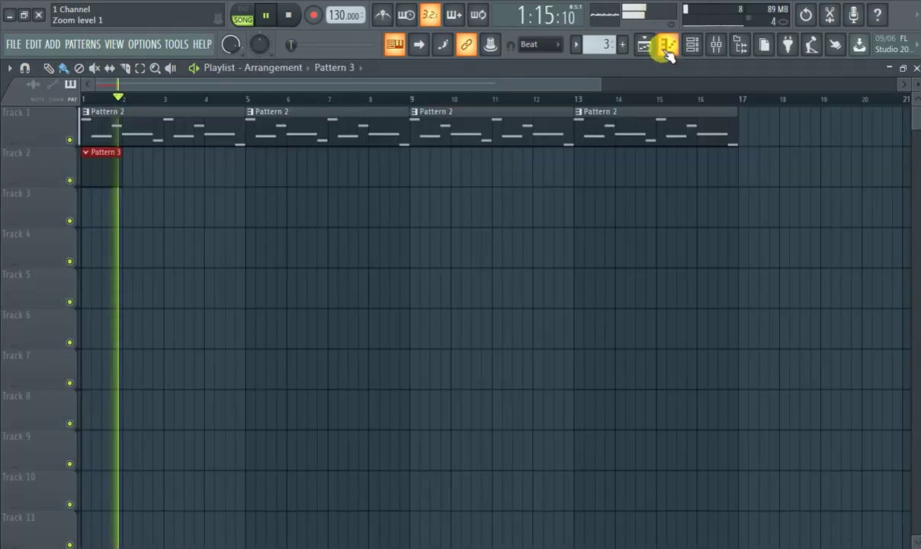
pyautogui.click(646, 46)
pyautogui.click(644, 42)
pyautogui.click(669, 46)
pyautogui.click(669, 47)
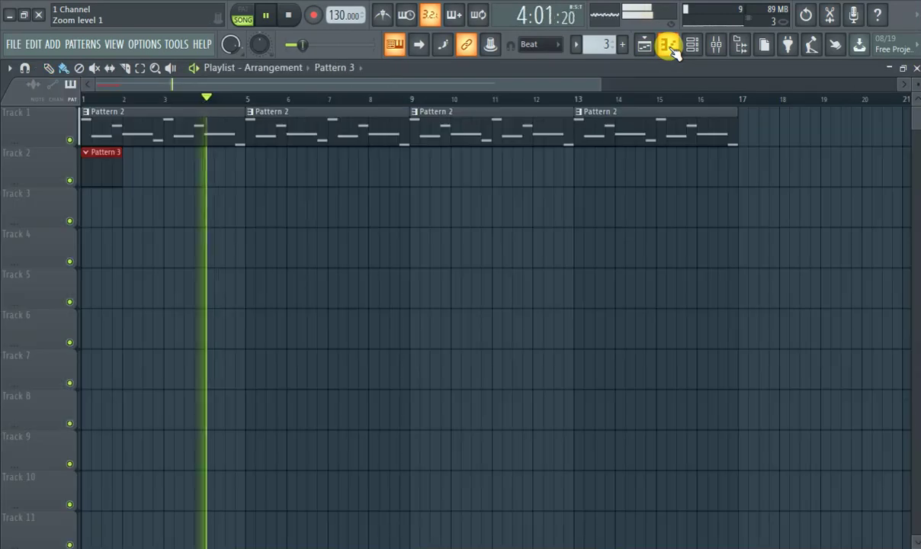
# Clone the Claire channel in the channel rack.
pyautogui.click(692, 46)
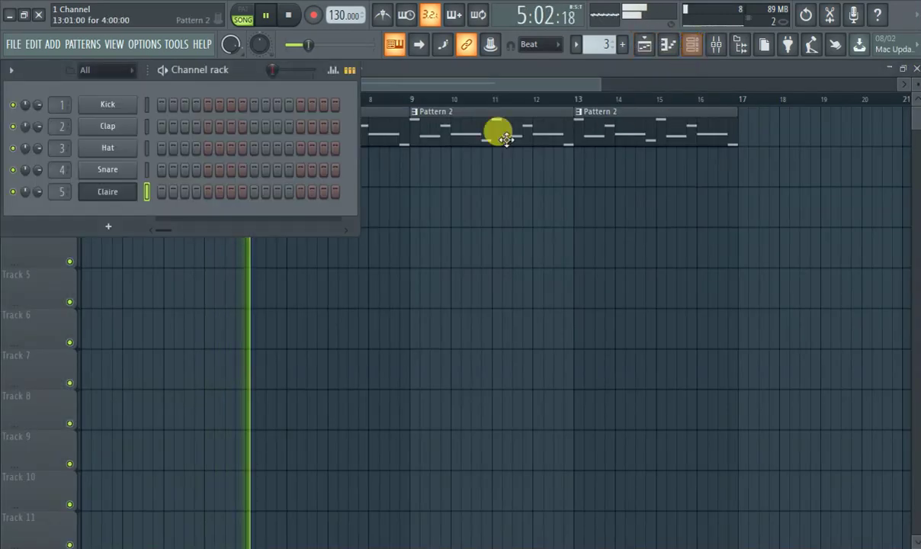
pyautogui.rightClick(114, 195)
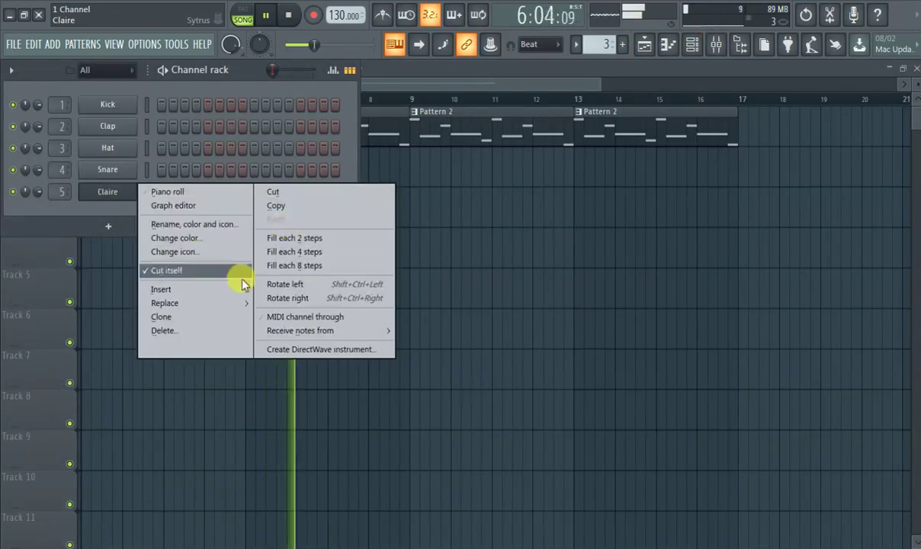
pyautogui.click(213, 316)
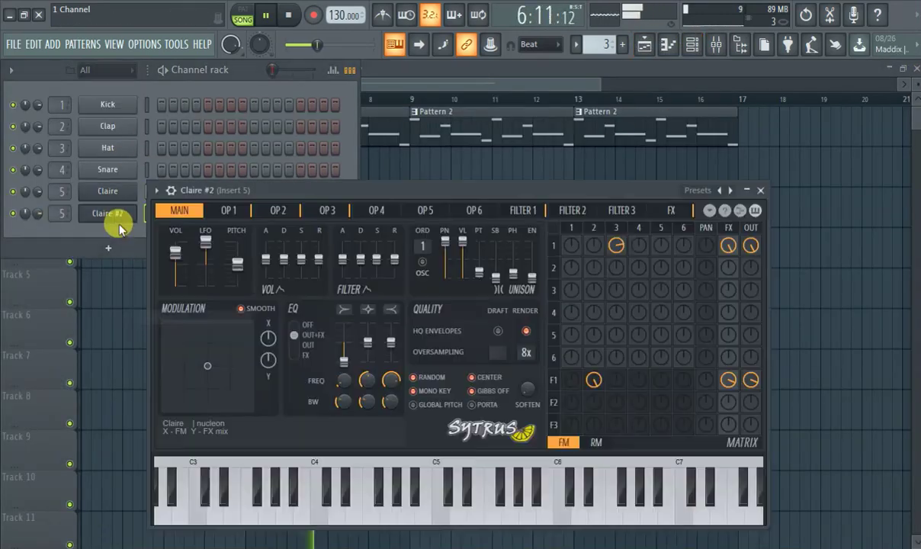
# Record a second Sytrus part with the Claire #2 channel into Pattern 3 and restart playlist playback from bar 1.
pyautogui.click(69, 212)
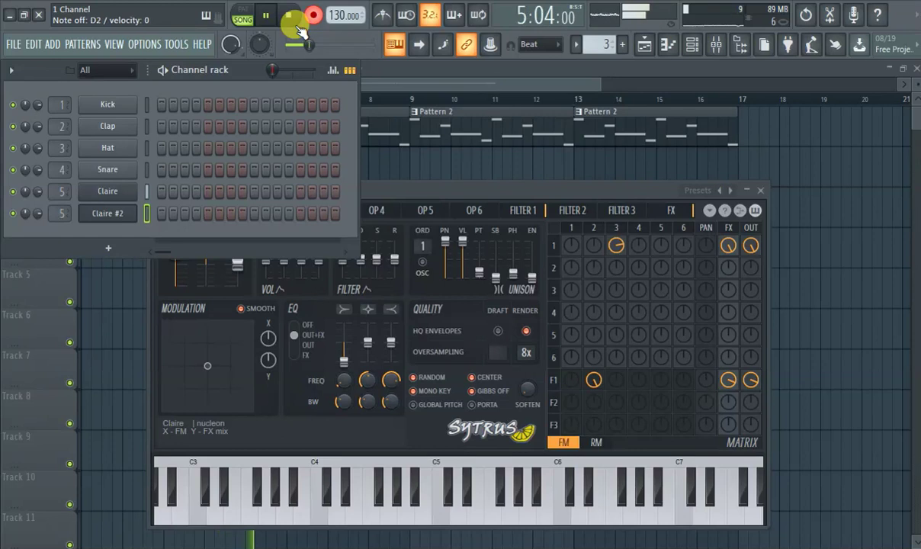
pyautogui.click(311, 17)
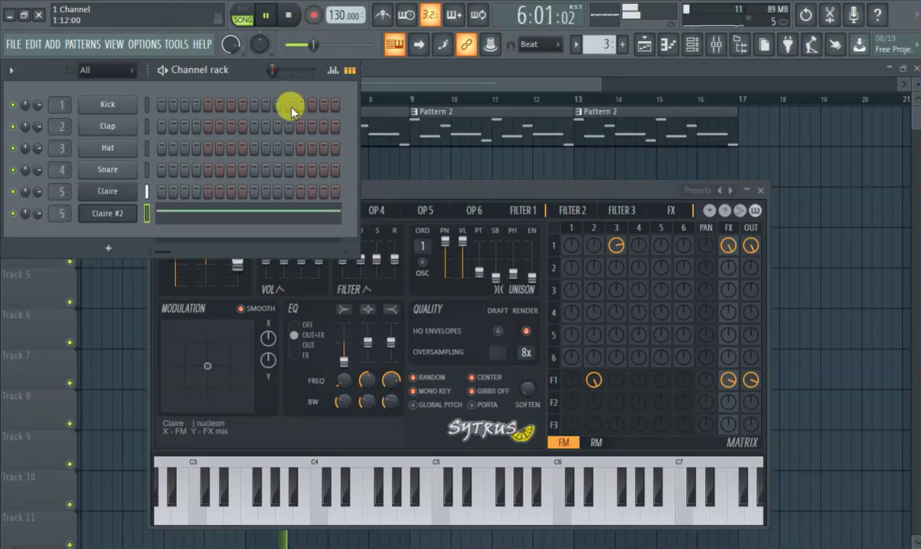
pyautogui.click(402, 102)
pyautogui.click(91, 99)
# Trim the Pattern 3 clip on Track 2 to four bars and add a second four-bar Pattern 3 clip at bar 5.
pyautogui.moveTo(282, 164); pyautogui.dragTo(238, 161)
pyautogui.click(260, 166)
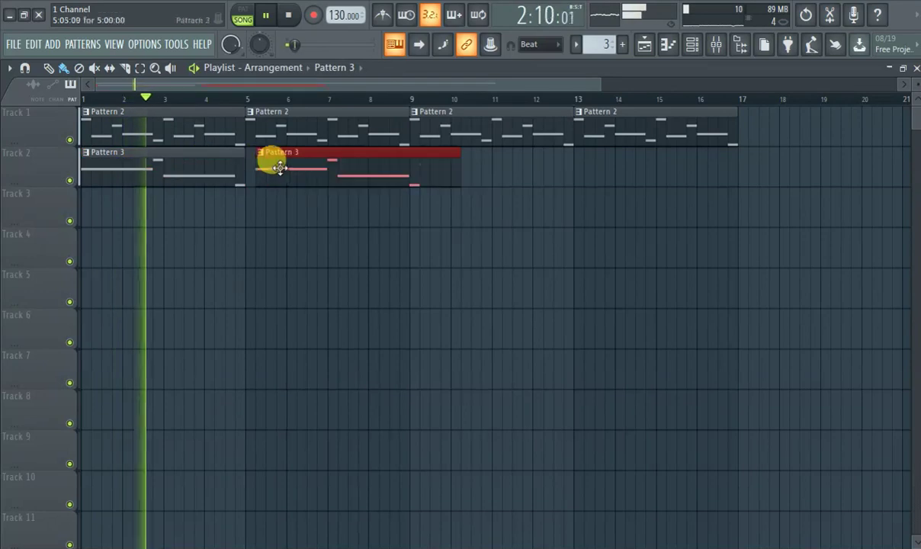
pyautogui.moveTo(280, 168); pyautogui.dragTo(268, 168)
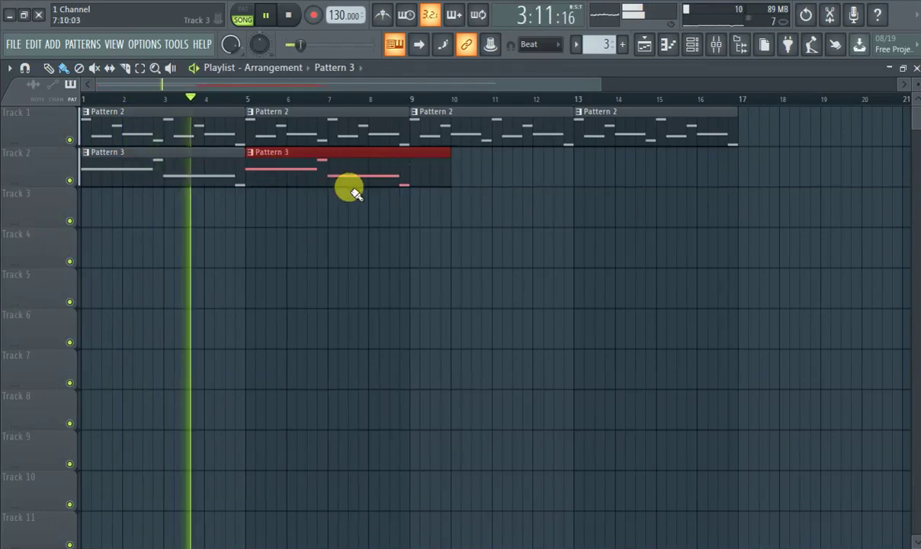
pyautogui.moveTo(440, 169); pyautogui.dragTo(403, 184)
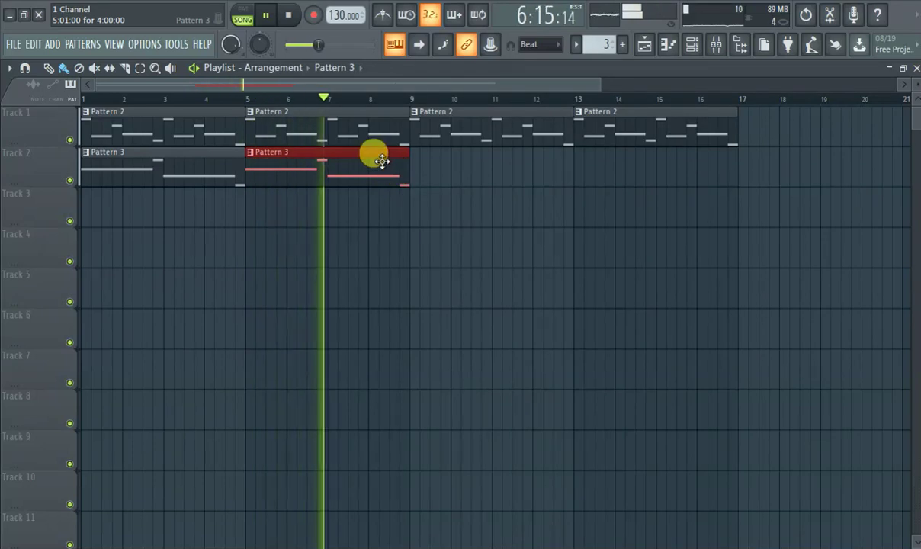
# Add two more four-bar Pattern 3 clips on Track 2, starting at bars 9 and 13.
pyautogui.click(422, 169)
pyautogui.moveTo(422, 169); pyautogui.dragTo(409, 158)
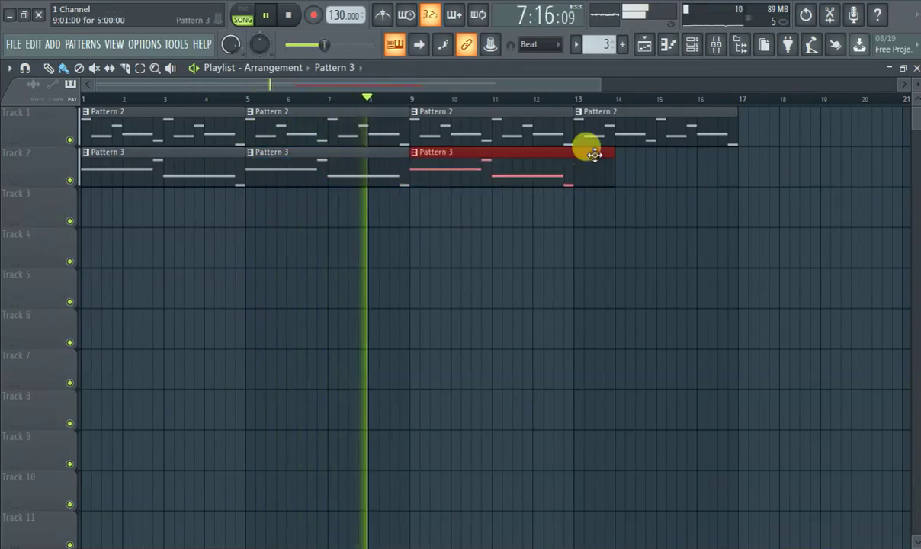
pyautogui.moveTo(607, 158); pyautogui.dragTo(567, 161)
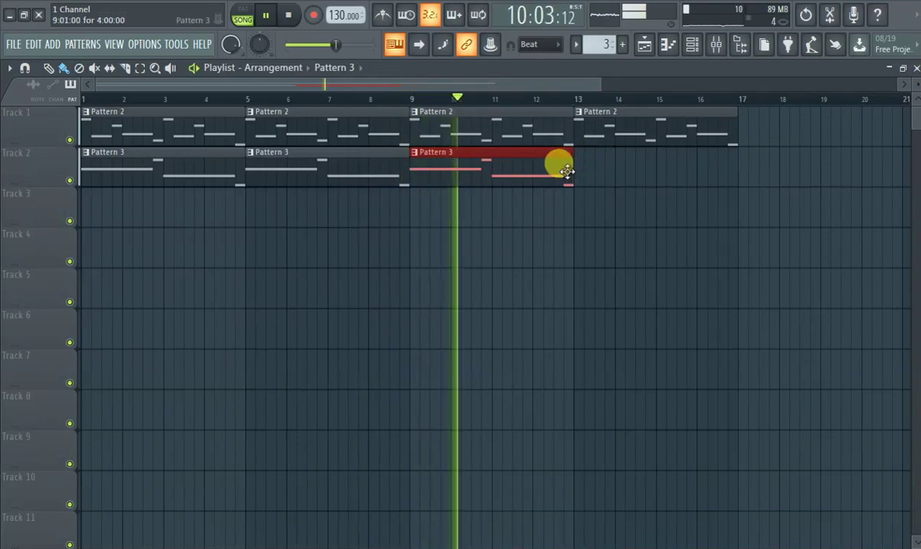
pyautogui.click(580, 170)
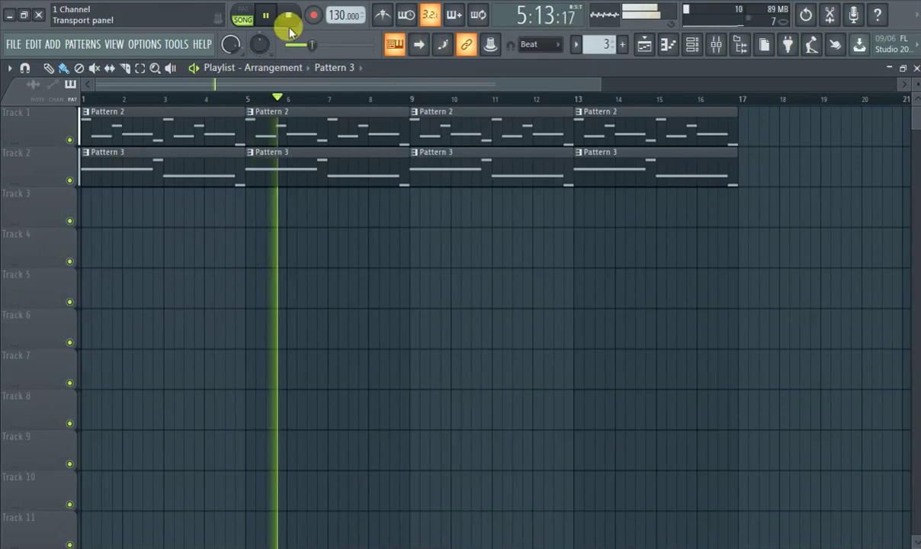
# Create an empty Pattern 4 with its default name and place its clip at bar 1 of Track 3.
pyautogui.click(622, 44)
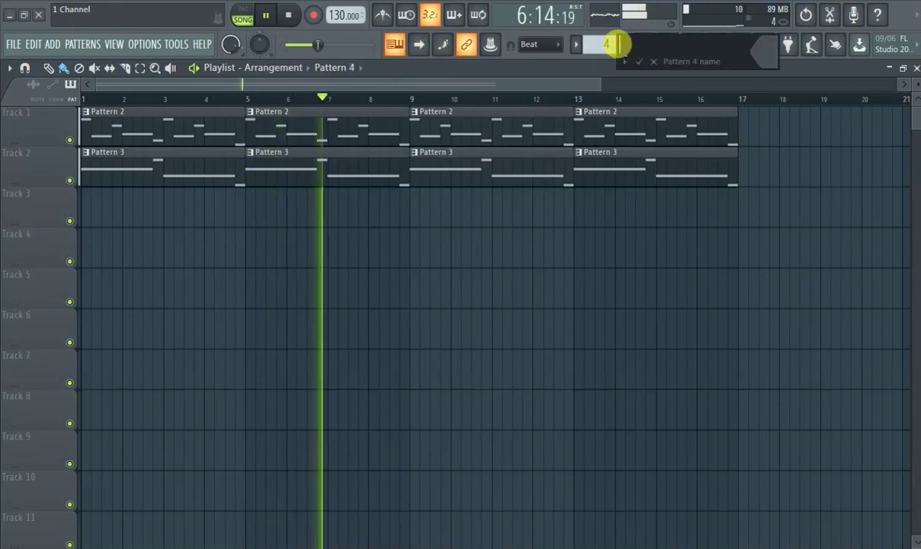
pyautogui.press('Return')
pyautogui.moveTo(145, 208); pyautogui.dragTo(84, 208)
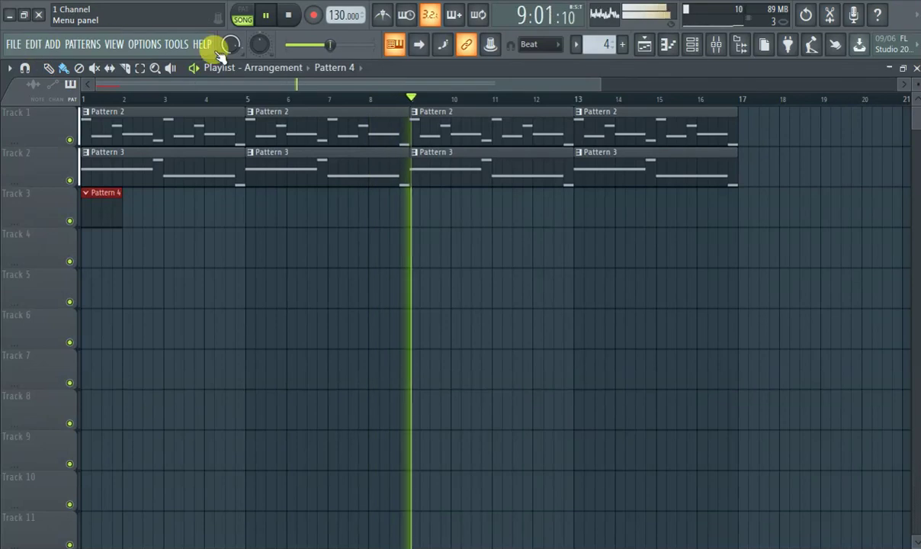
# Show the browser and expand the sample folders Packs, Legacy, Drums and Vintage.
pyautogui.click(668, 44)
pyautogui.click(668, 45)
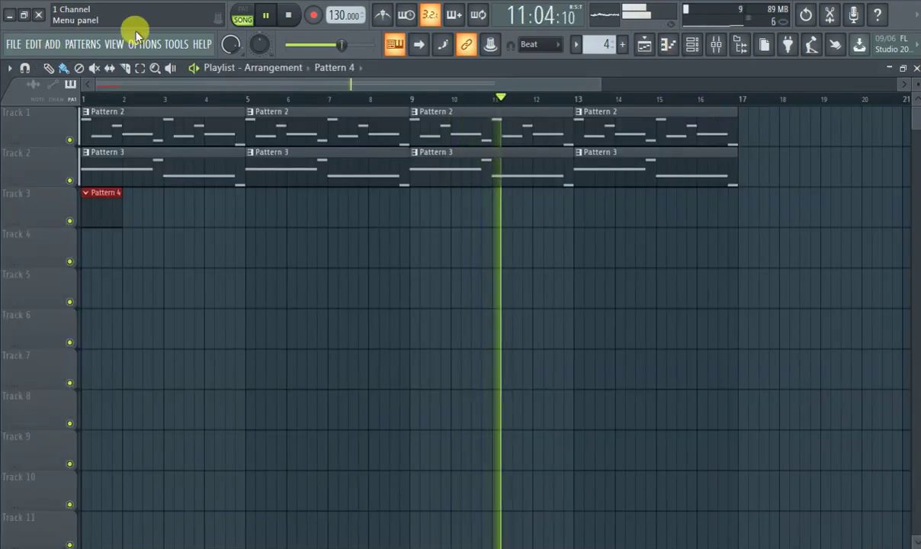
pyautogui.click(738, 44)
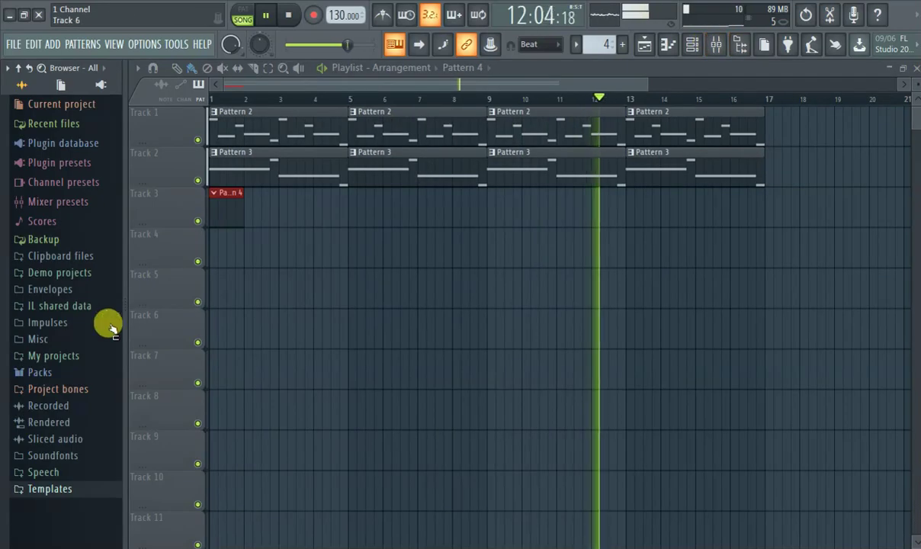
pyautogui.click(58, 374)
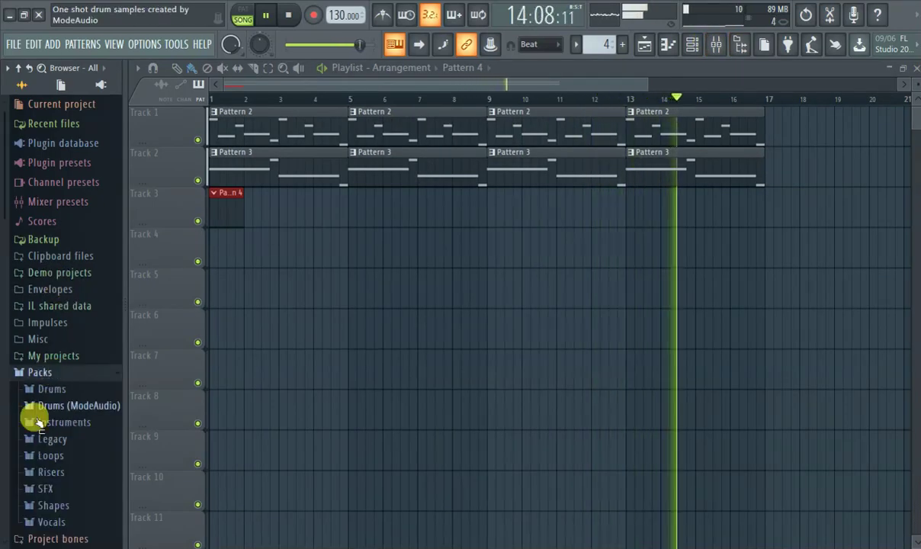
pyautogui.click(52, 439)
pyautogui.click(63, 364)
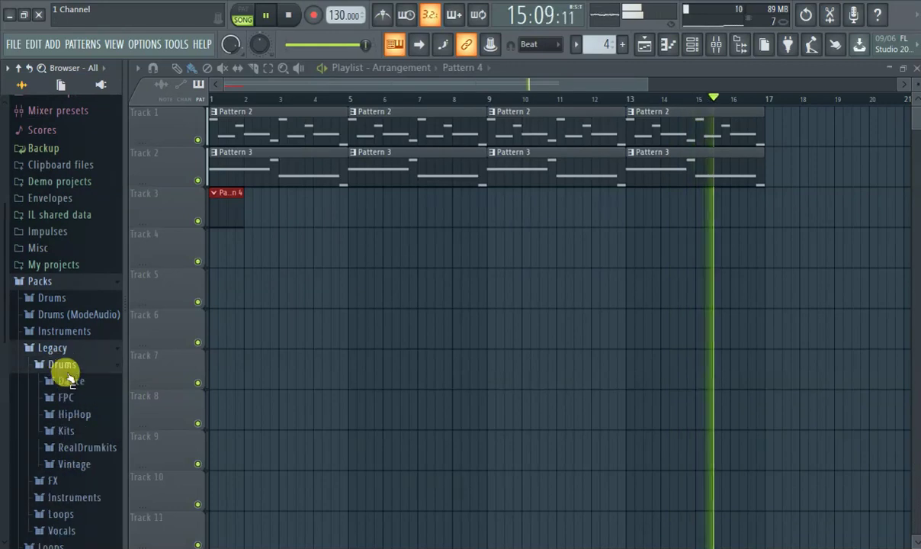
pyautogui.click(75, 369)
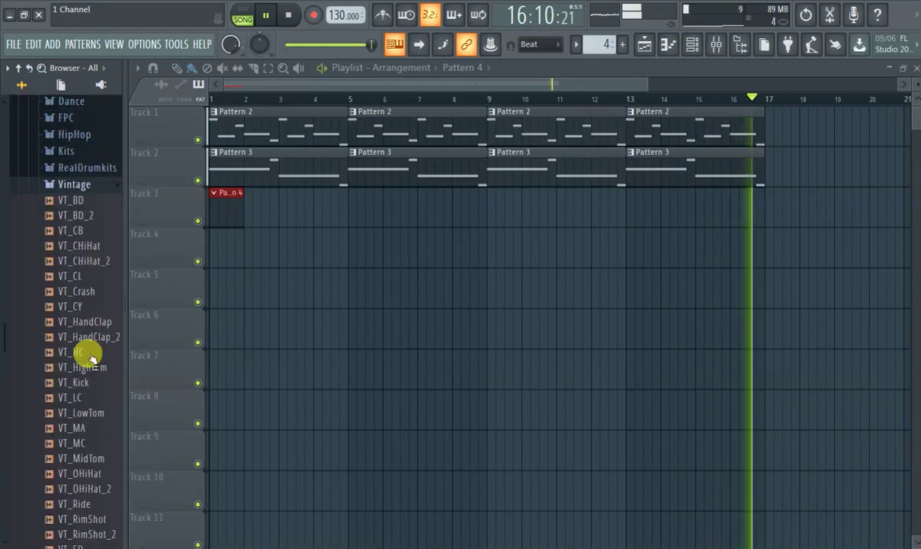
# Replace the Hat channel's sample with VT_CHiHat and the Snare channel's sample with VT_SD_3.
pyautogui.moveTo(77, 246); pyautogui.dragTo(84, 250)
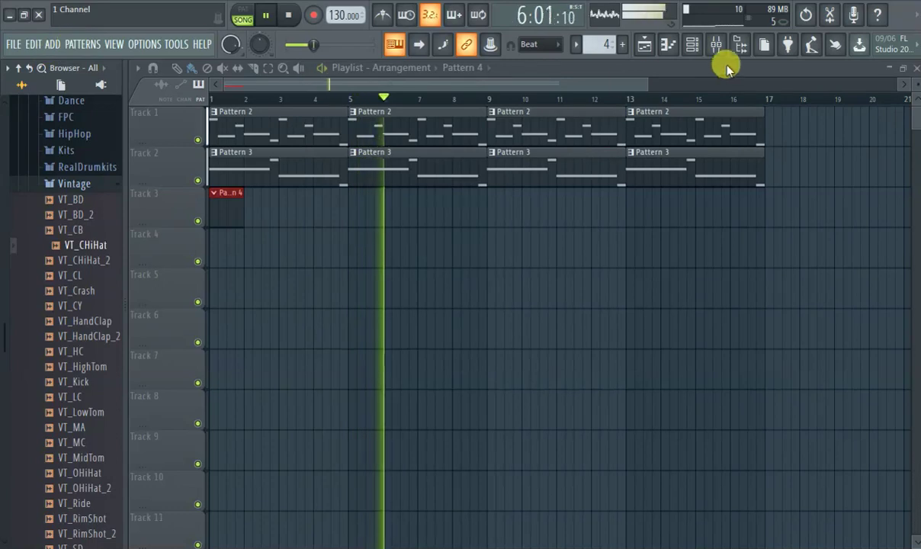
pyautogui.click(665, 43)
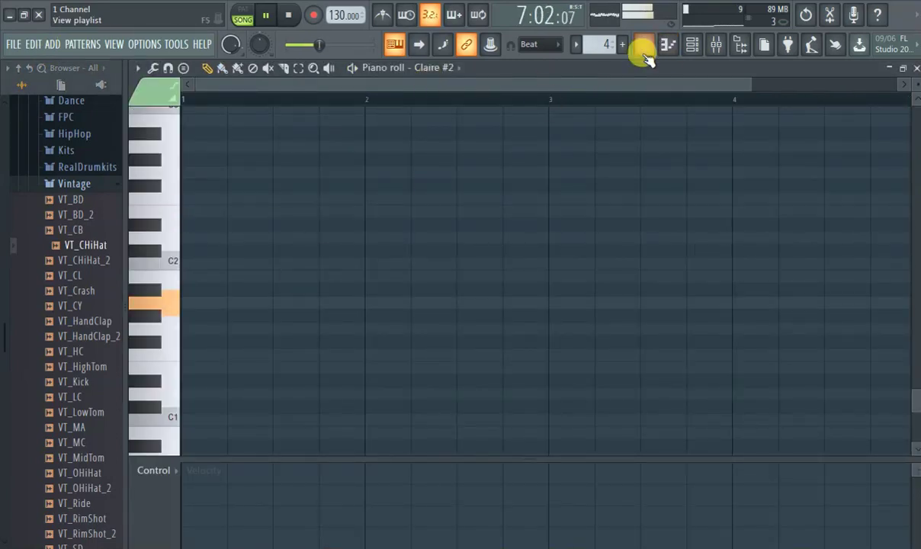
pyautogui.click(689, 46)
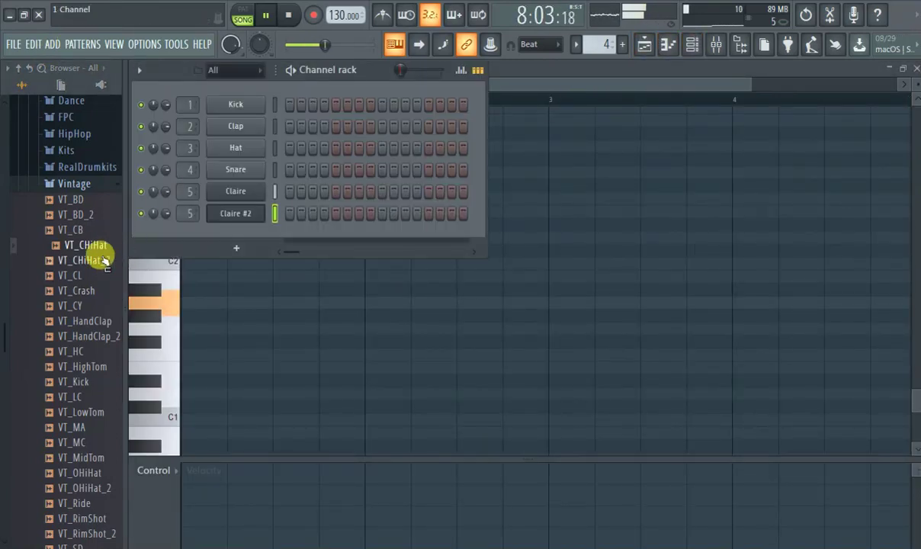
pyautogui.moveTo(227, 172); pyautogui.dragTo(236, 149)
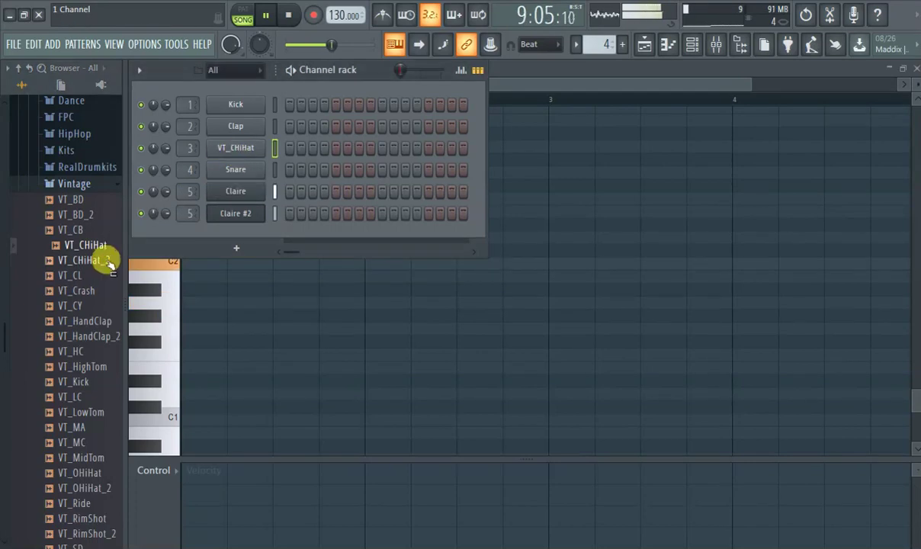
pyautogui.scroll(-4, 105, 361)
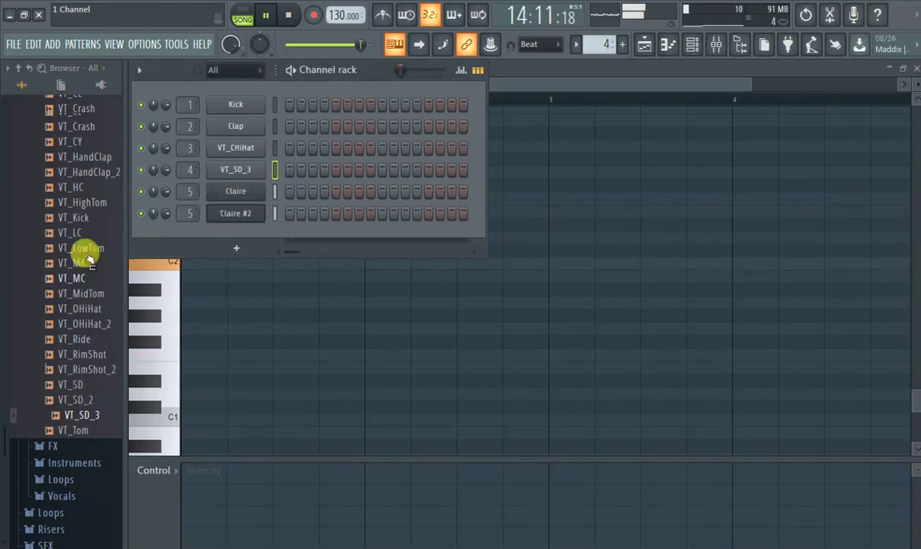
# Collapse the Vintage sample folder and expand the HipHop drum folder in the browser.
pyautogui.scroll(4, 80, 229)
pyautogui.click(74, 187)
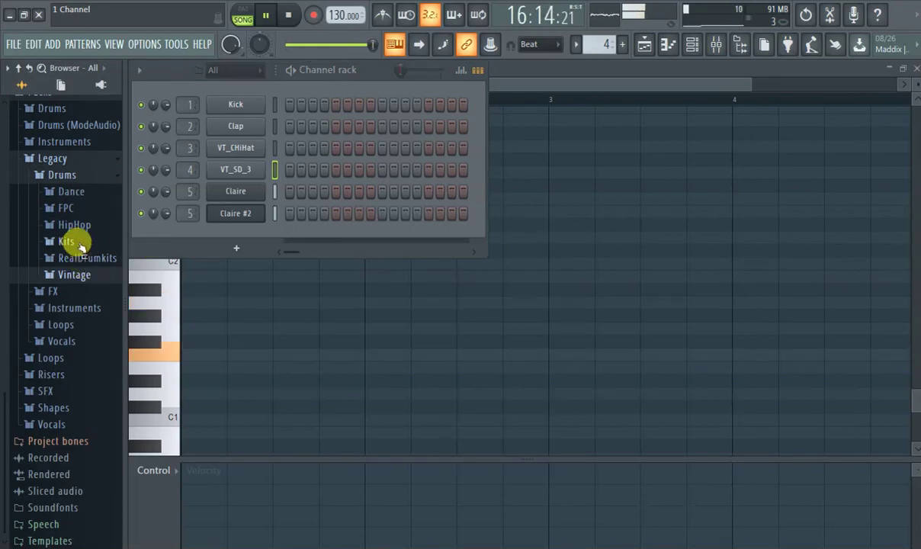
pyautogui.rightClick(93, 187)
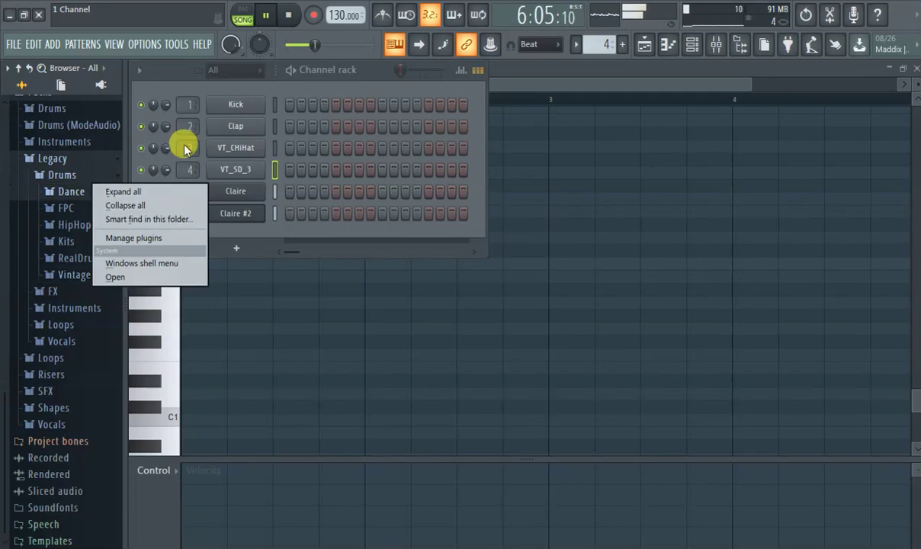
pyautogui.click(242, 99)
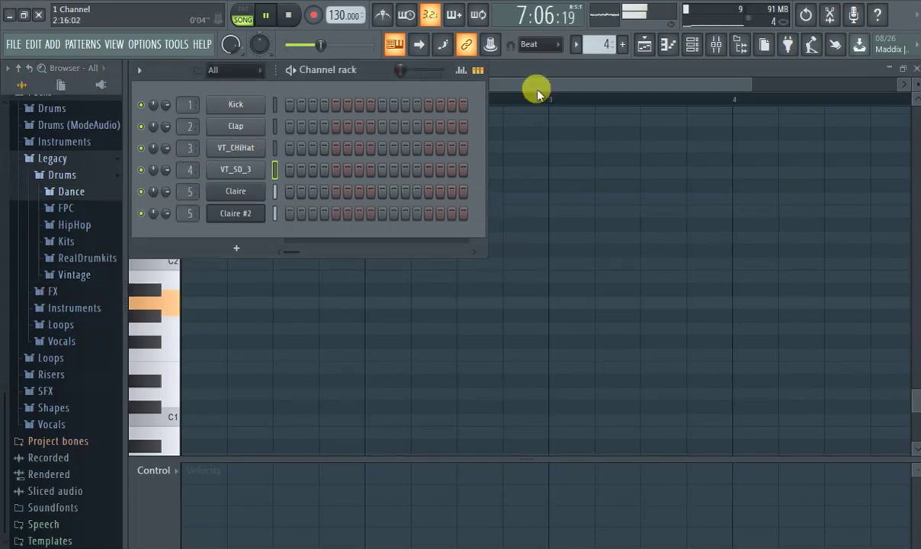
pyautogui.click(506, 87)
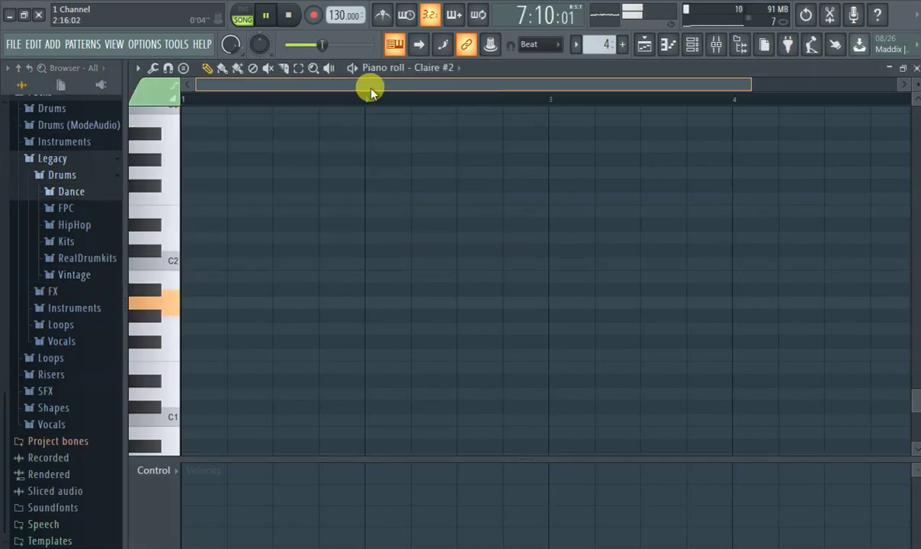
pyautogui.click(74, 226)
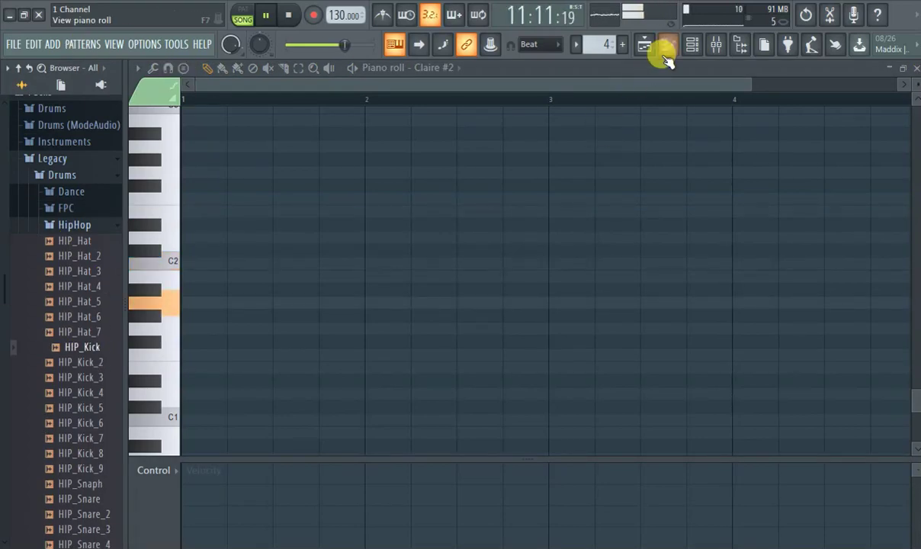
# Show the channel rack and replace the Kick channel's sample with HIP_Kick.
pyautogui.click(688, 47)
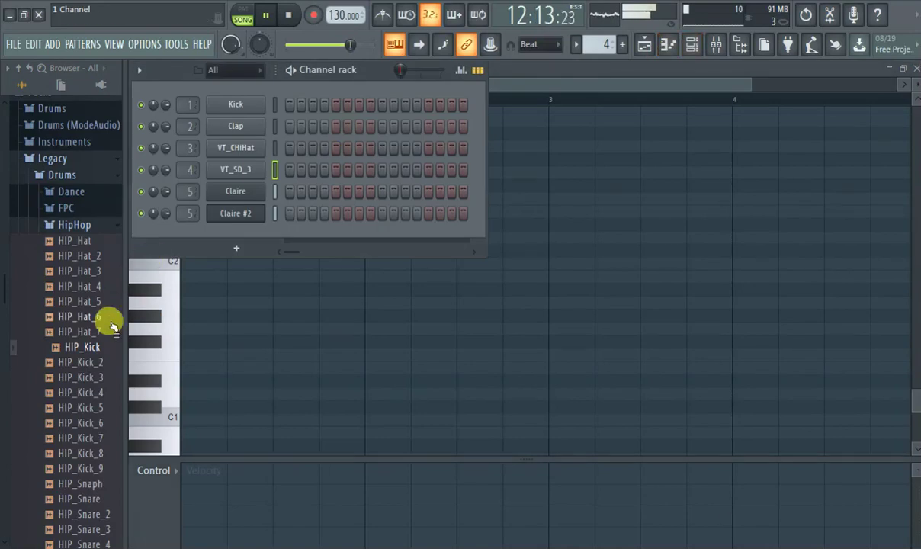
pyautogui.moveTo(169, 183); pyautogui.dragTo(222, 134)
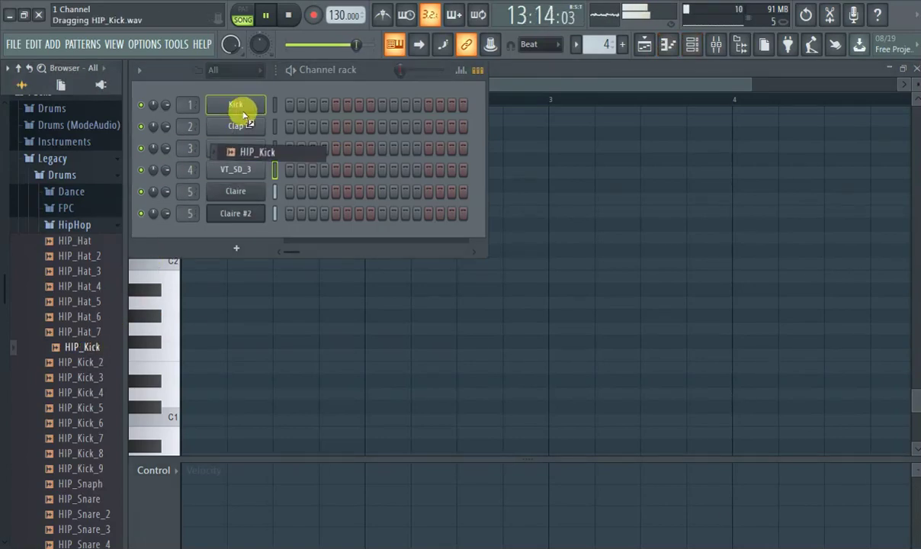
pyautogui.moveTo(244, 115); pyautogui.dragTo(238, 107)
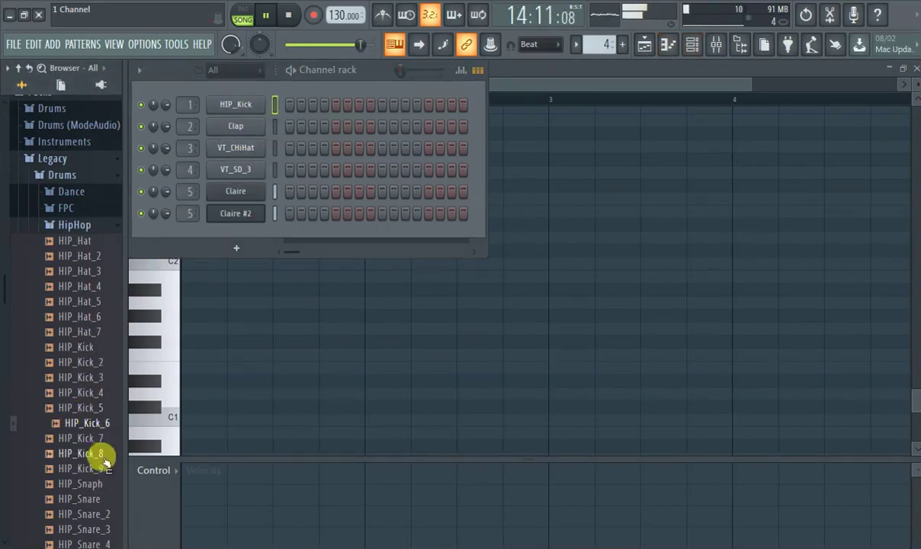
# Audition HIP_Kick_8 and add the HIP_Snaph sample as a new channel below Claire #2.
pyautogui.click(102, 454)
pyautogui.scroll(-2, 101, 454)
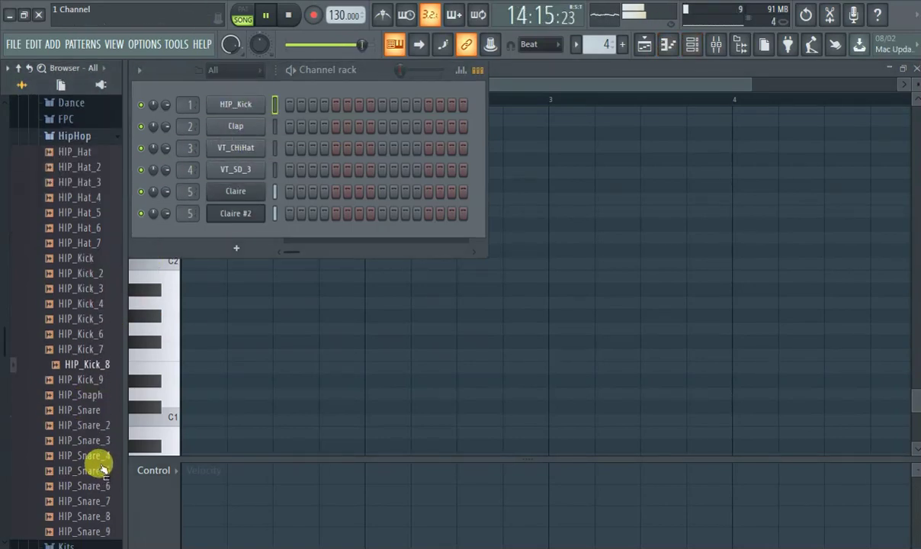
pyautogui.click(99, 393)
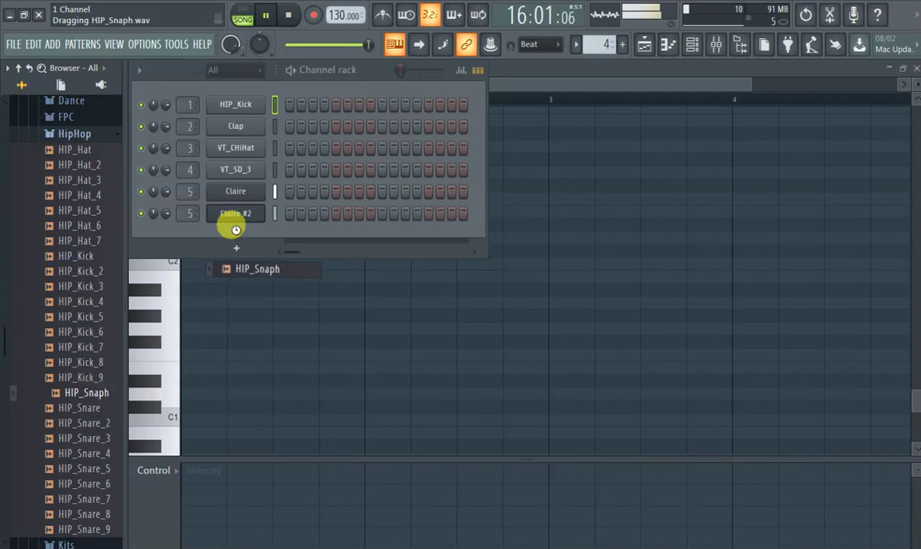
pyautogui.moveTo(236, 234); pyautogui.dragTo(236, 235)
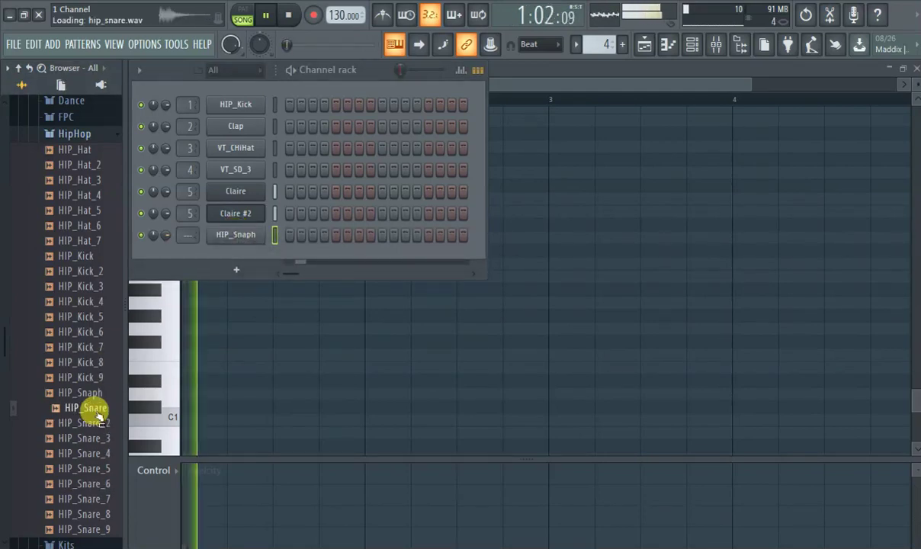
# Audition the HipHop snare samples, replace the VT_SD_3 channel's sample with HIP_Snare_8, and collapse the HipHop folder.
pyautogui.click(90, 422)
pyautogui.click(92, 438)
pyautogui.click(95, 453)
pyautogui.click(99, 468)
pyautogui.click(112, 499)
pyautogui.click(95, 484)
pyautogui.click(104, 514)
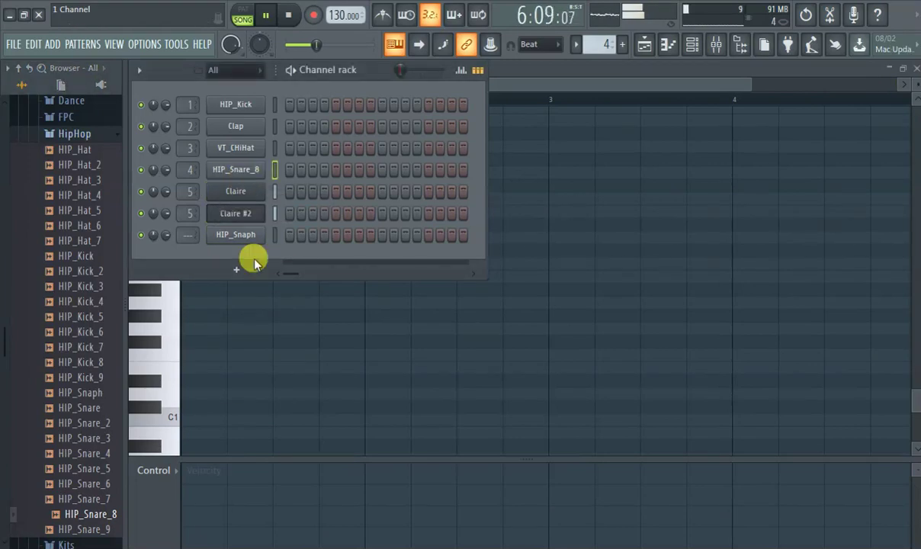
pyautogui.click(67, 131)
pyautogui.scroll(3, 103, 180)
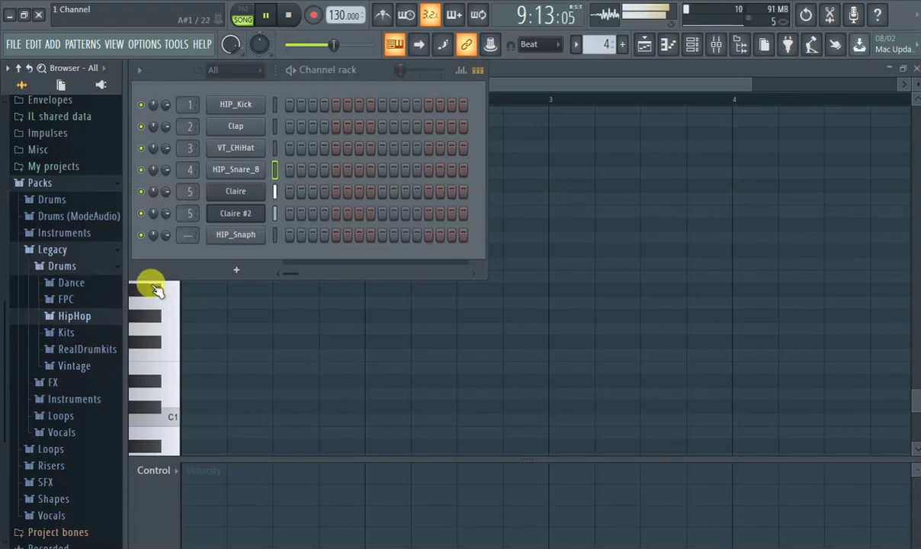
# Select the VT_CHiHat channel for recording in the playlist, with recording armed and the main snap set to 1/4 beat.
pyautogui.click(243, 149)
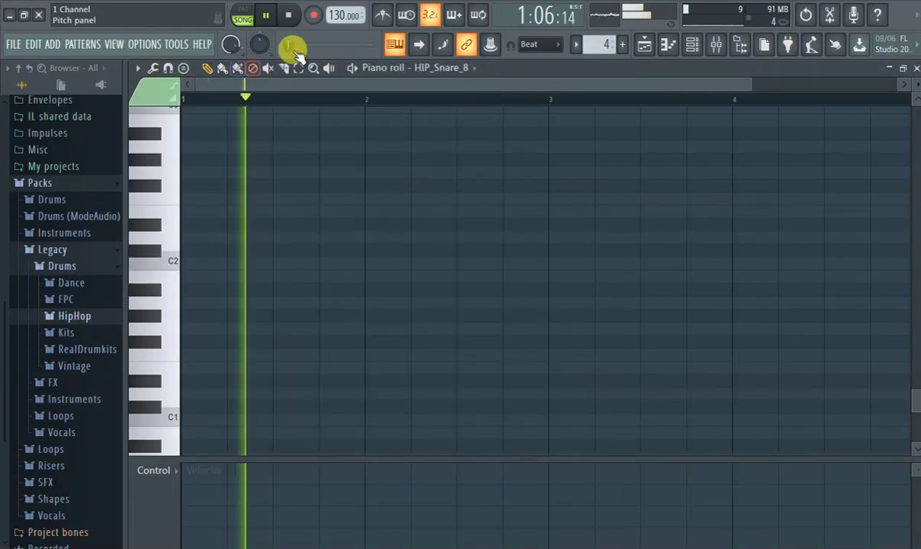
pyautogui.click(647, 44)
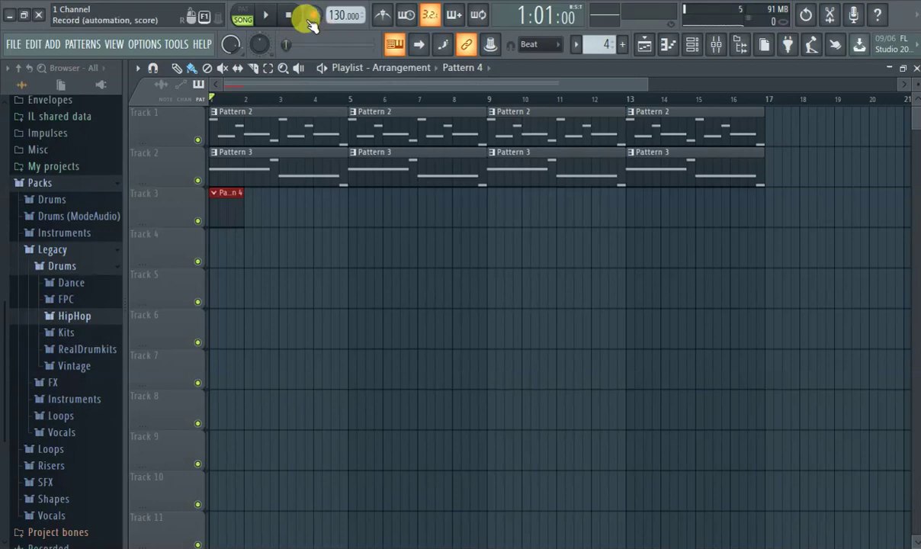
pyautogui.click(538, 45)
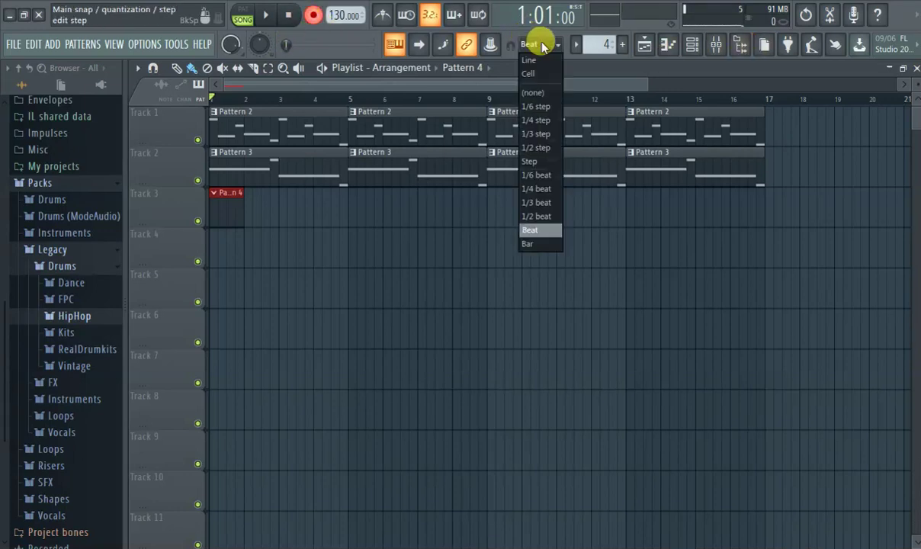
pyautogui.click(549, 189)
# Record an eight-bar hi-hat part into Pattern 4, turn recording off and return playback to bar 1.
pyautogui.press('space')
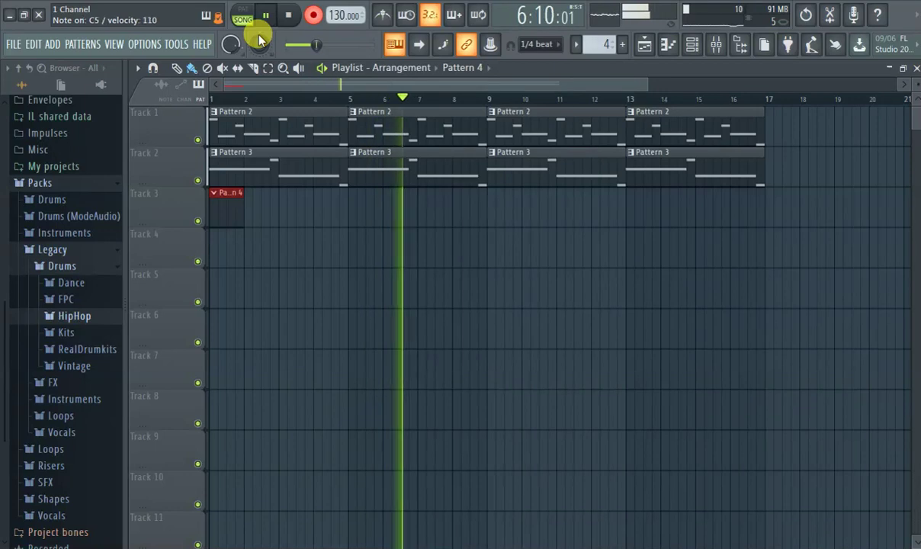
pyautogui.click(309, 18)
pyautogui.click(240, 103)
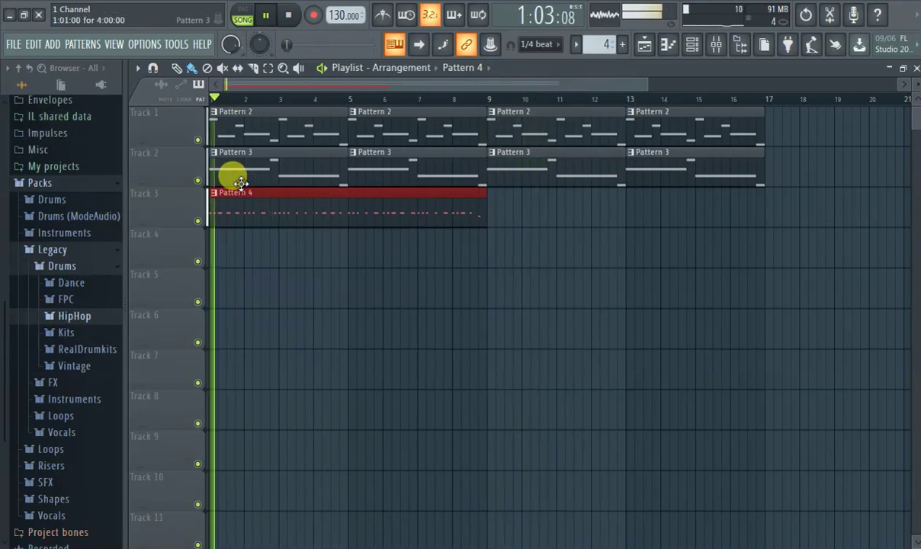
# Open the Pattern 4 clip's hi-hat notes in the piano roll and delete the C5 note just after bar 4's first hit.
pyautogui.doubleClick(357, 214)
pyautogui.moveTo(457, 86); pyautogui.dragTo(120, 76)
pyautogui.scroll(-3, 411, 299)
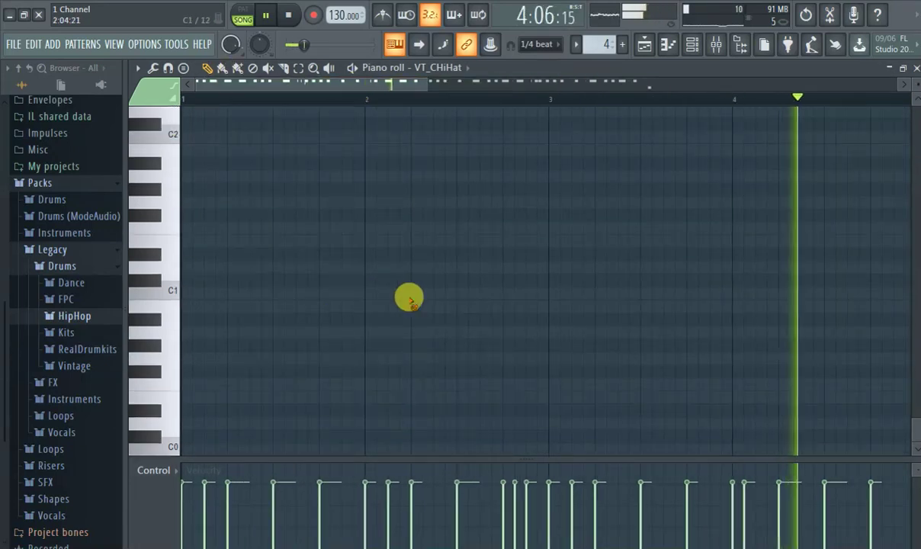
pyautogui.scroll(8, 399, 263)
pyautogui.click(218, 102)
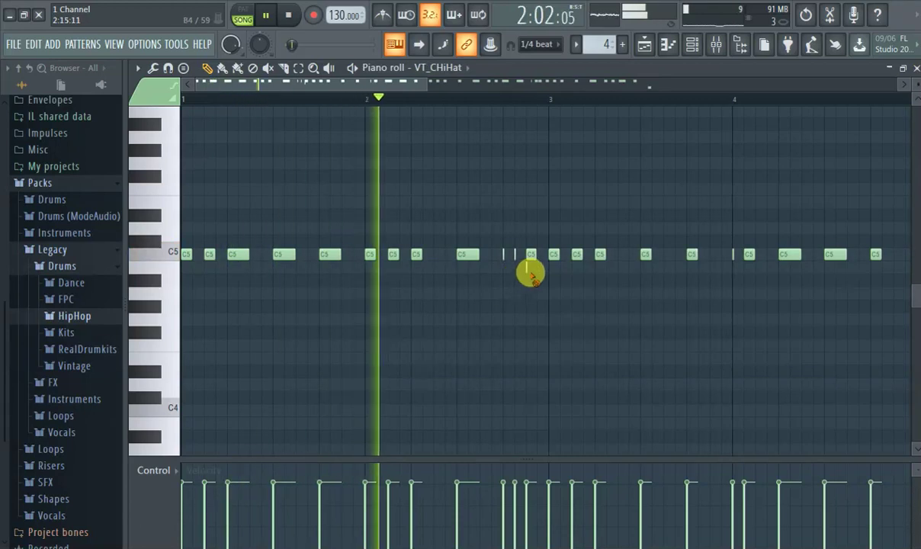
pyautogui.scroll(3, 611, 319)
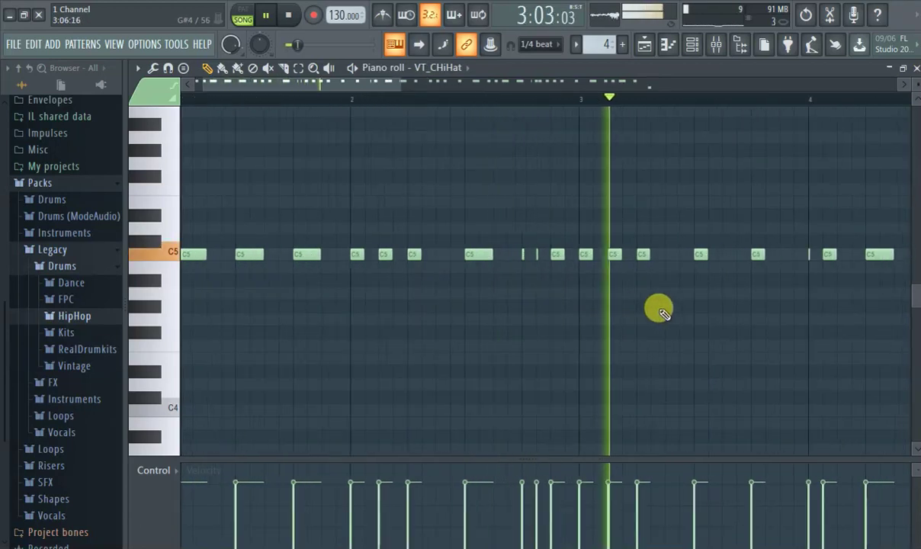
pyautogui.moveTo(340, 88); pyautogui.dragTo(474, 133)
pyautogui.scroll(3, 406, 227)
pyautogui.rightClick(358, 254)
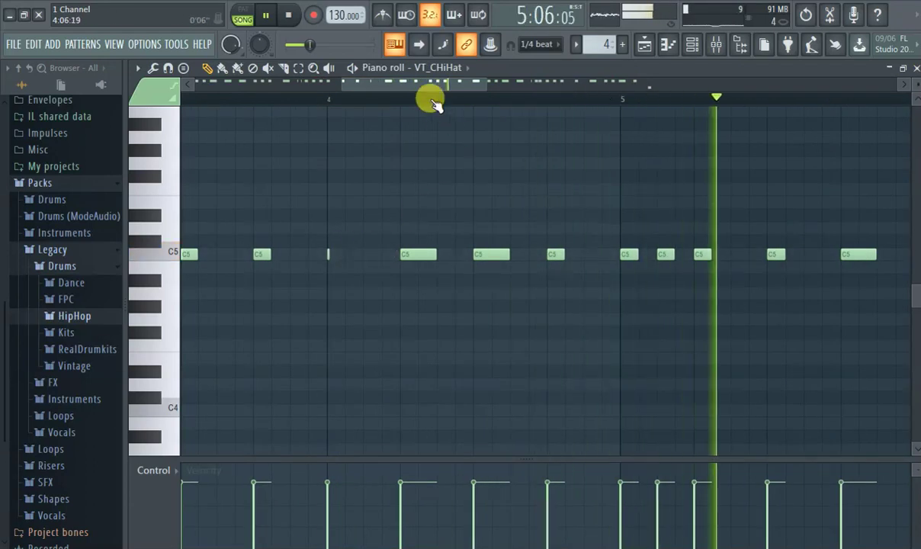
# Add a short C5 hi-hat note half a beat into bar 4 and check the remaining notes through bar 8.
pyautogui.moveTo(416, 86); pyautogui.dragTo(166, 92)
pyautogui.scroll(-3, 429, 196)
pyautogui.scroll(-2, 431, 199)
pyautogui.scroll(3, 572, 255)
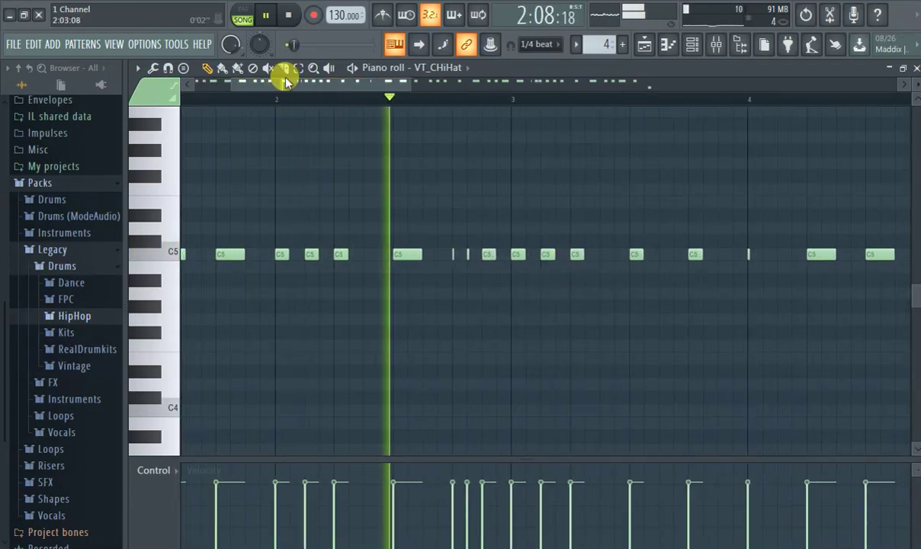
pyautogui.moveTo(317, 89); pyautogui.dragTo(411, 117)
pyautogui.scroll(2, 416, 213)
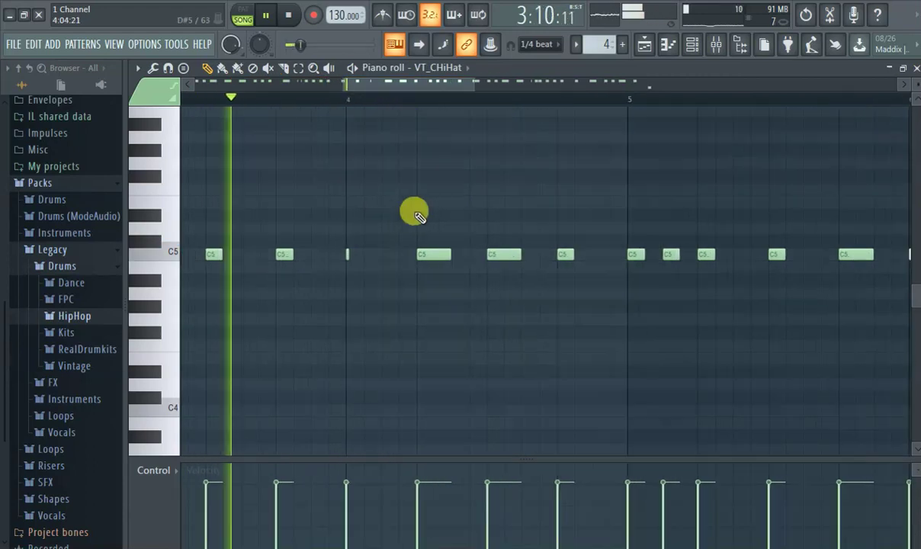
pyautogui.scroll(1, 416, 213)
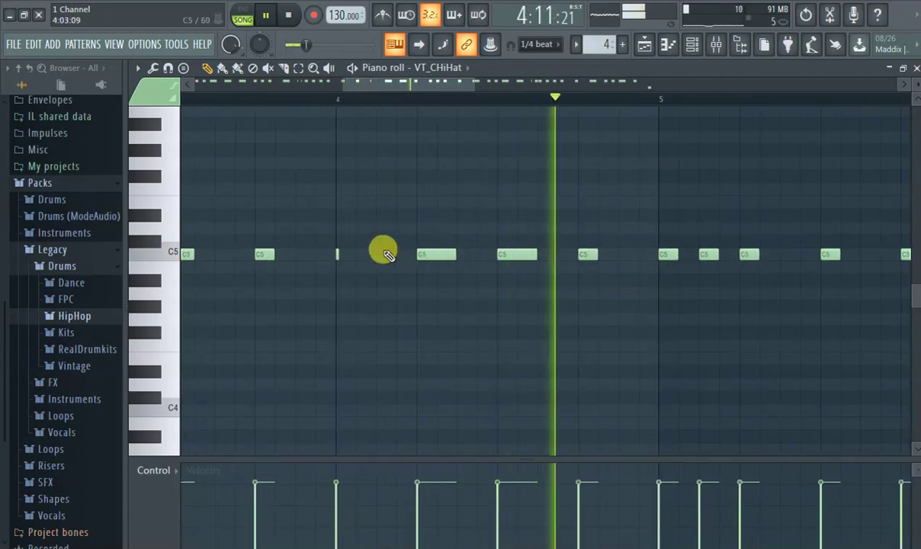
pyautogui.scroll(-5, 427, 254)
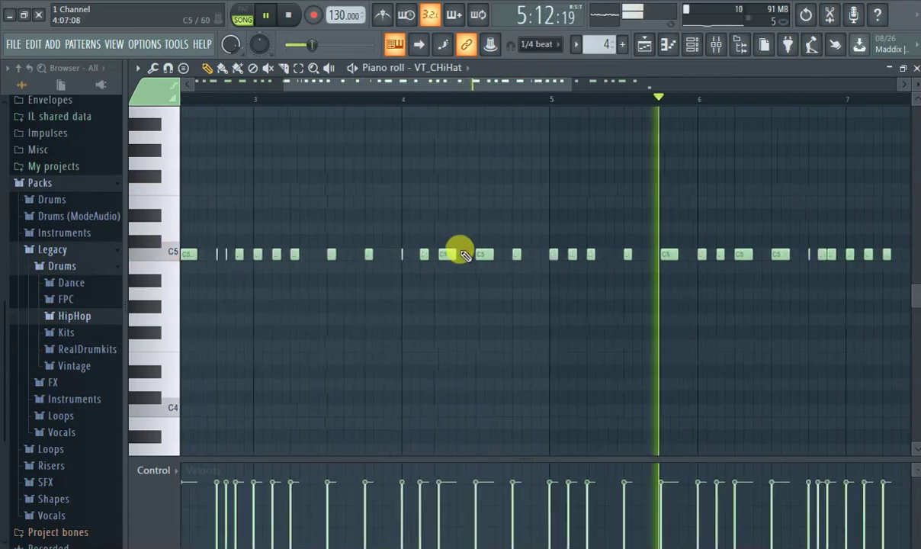
pyautogui.scroll(-3, 429, 227)
pyautogui.scroll(3, 517, 226)
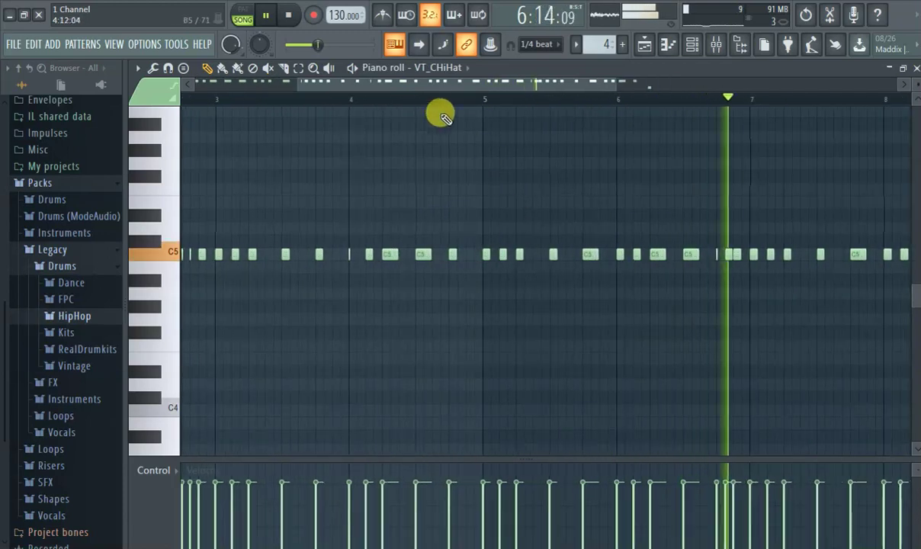
pyautogui.moveTo(428, 92); pyautogui.dragTo(569, 129)
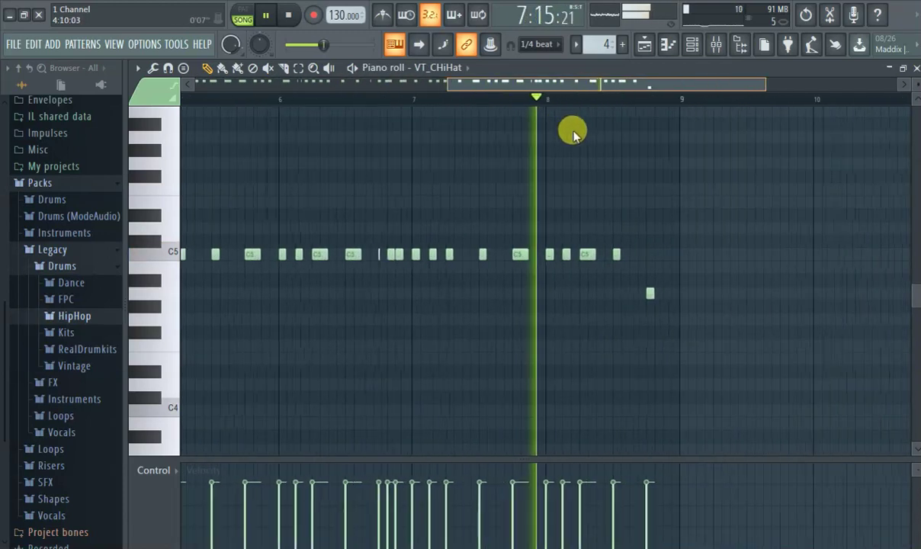
pyautogui.scroll(3, 643, 212)
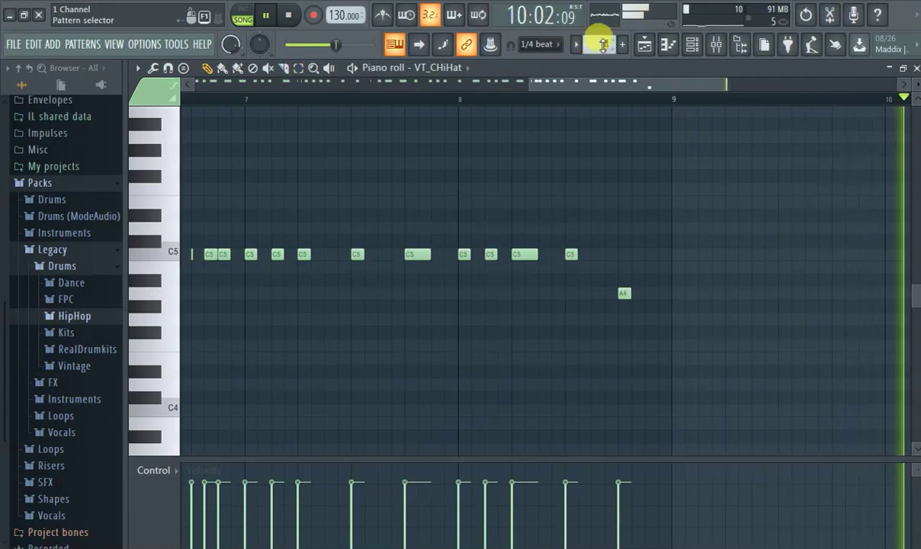
# Repeat the eight-bar Pattern 4 clip at bar 9 of Track 3 in the playlist and restart playback from bar 1.
pyautogui.click(642, 46)
pyautogui.hotkey('ctrl', 'b')
pyautogui.moveTo(525, 212); pyautogui.dragTo(513, 212)
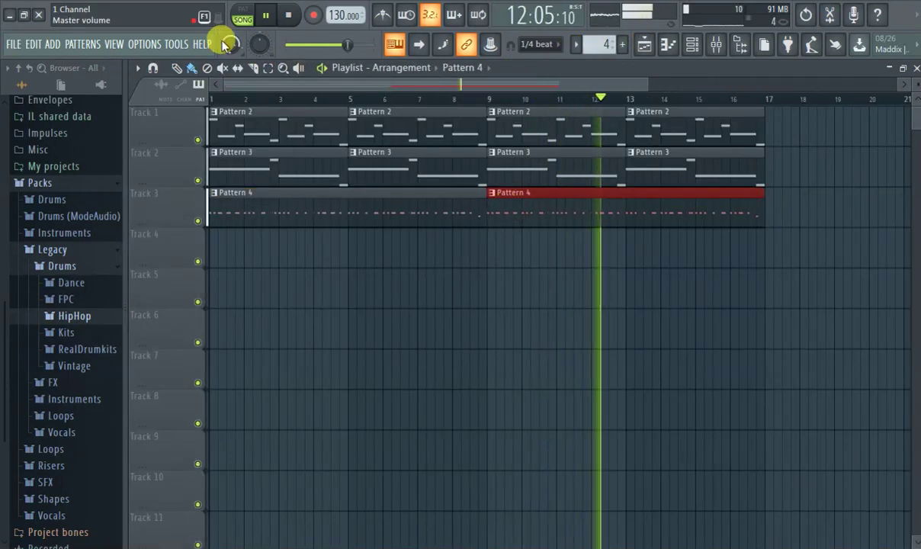
pyautogui.moveTo(219, 100); pyautogui.dragTo(129, 103)
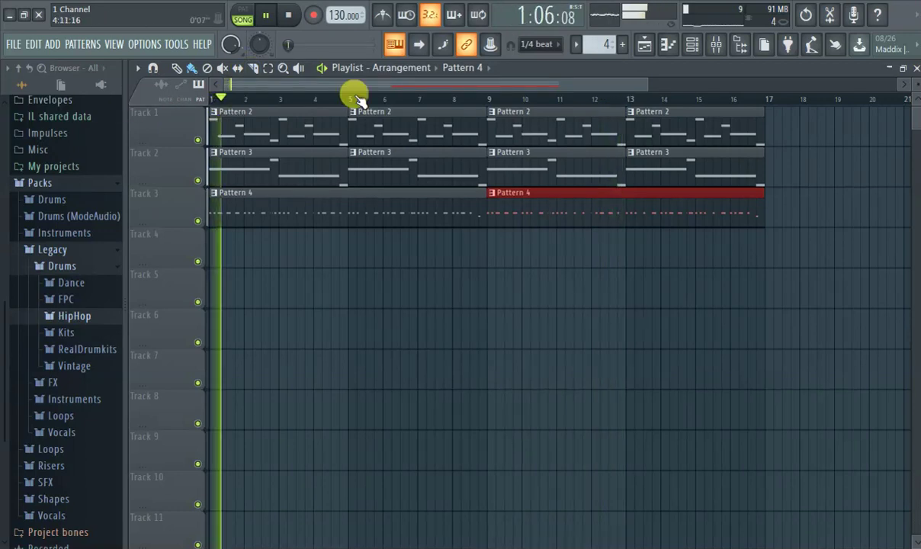
# Create an empty Pattern 5 with its default name and place its clip at bar 1 of Track 4.
pyautogui.click(669, 45)
pyautogui.click(669, 46)
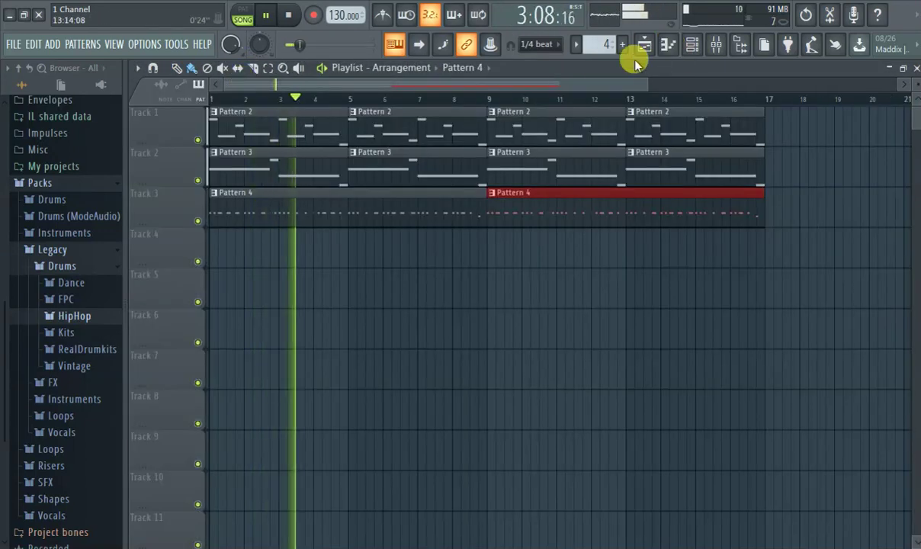
pyautogui.click(624, 44)
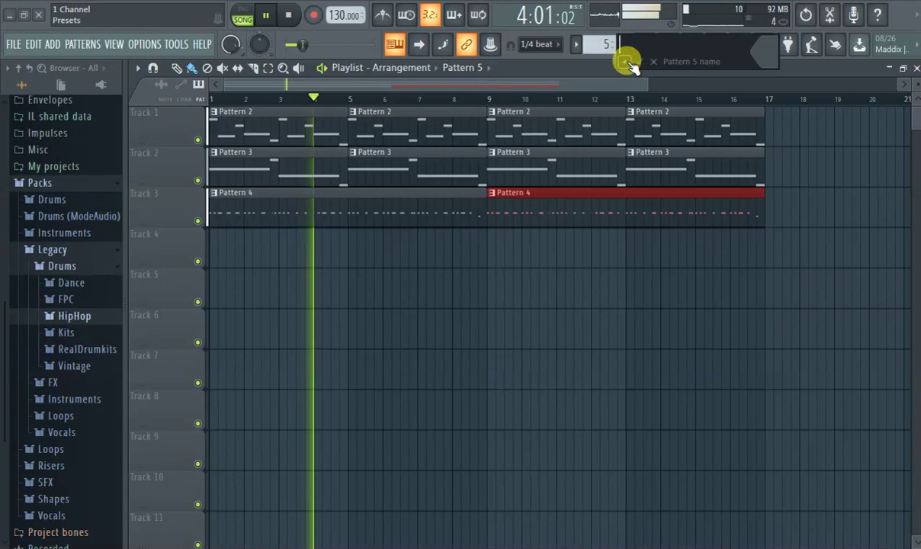
pyautogui.click(211, 238)
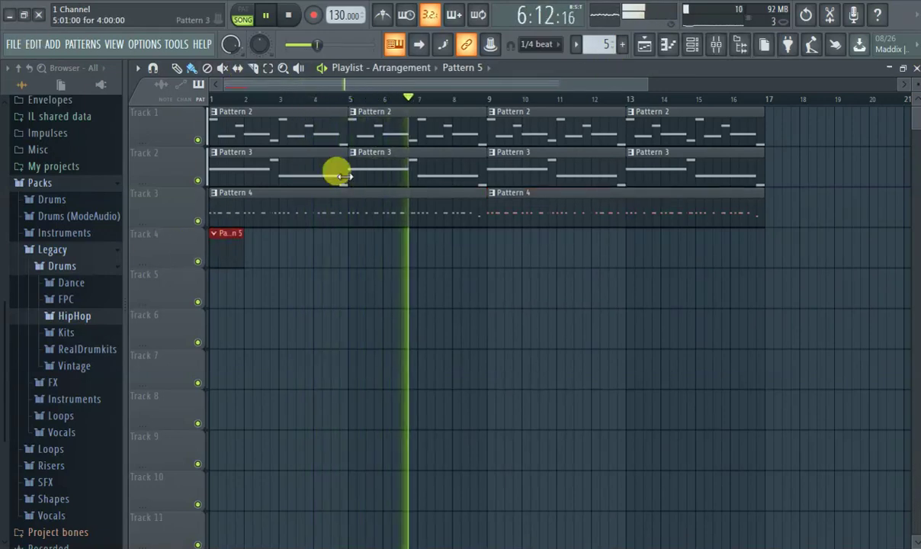
# Hide the browser and look through the VT_CHiHat, Clap, Claire and HIP_Snare_8 channel settings, starting from Pattern 4's hi-hat notes.
pyautogui.doubleClick(294, 205)
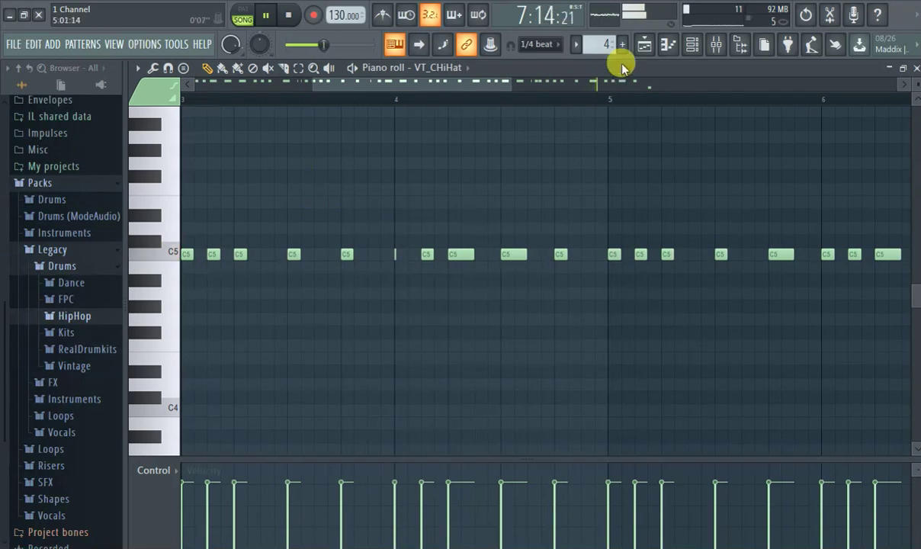
pyautogui.click(666, 46)
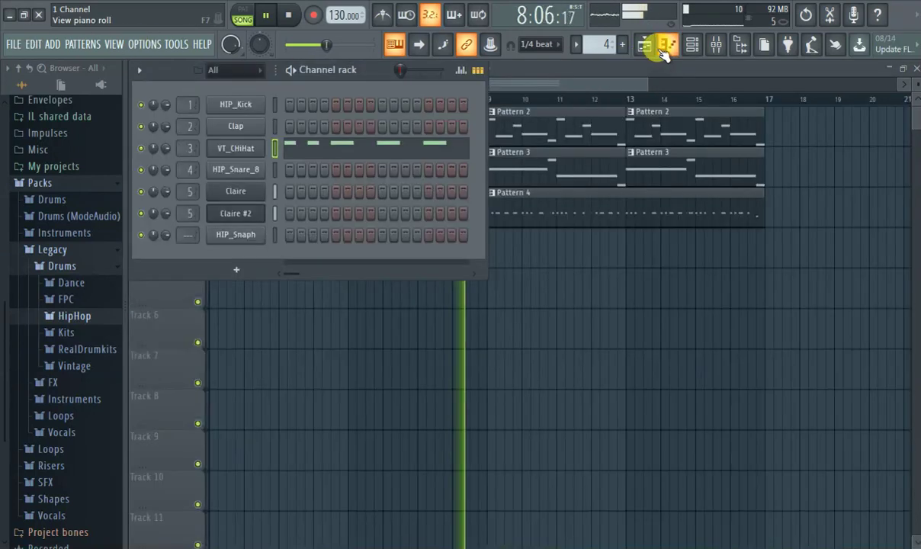
pyautogui.click(236, 150)
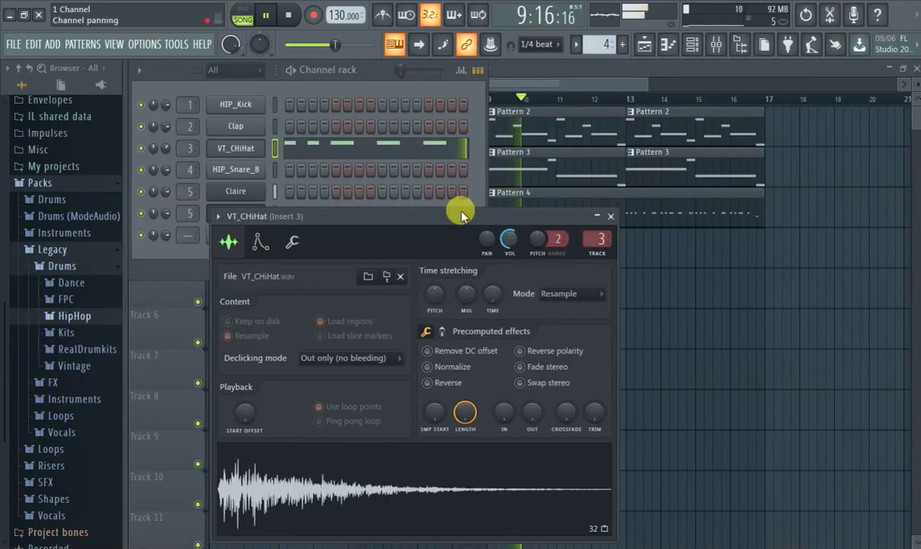
pyautogui.click(740, 44)
pyautogui.click(121, 128)
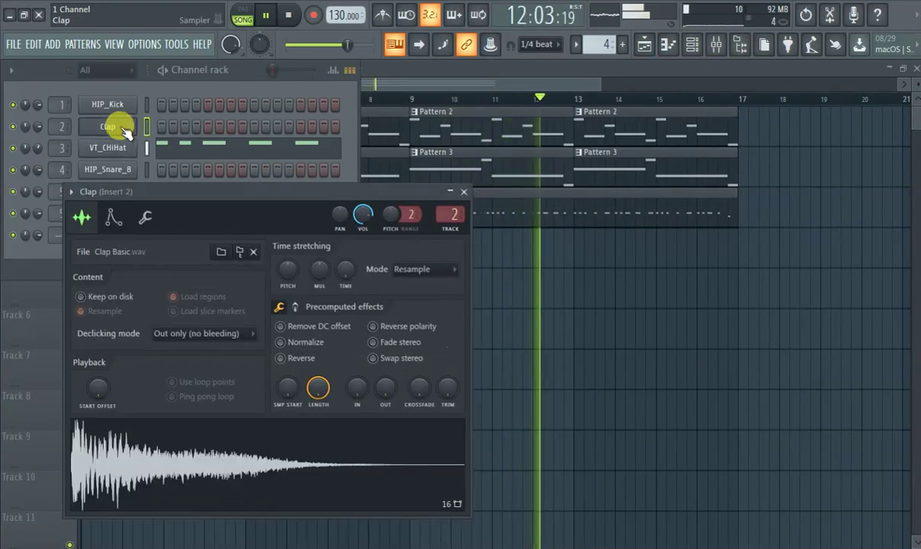
pyautogui.click(130, 128)
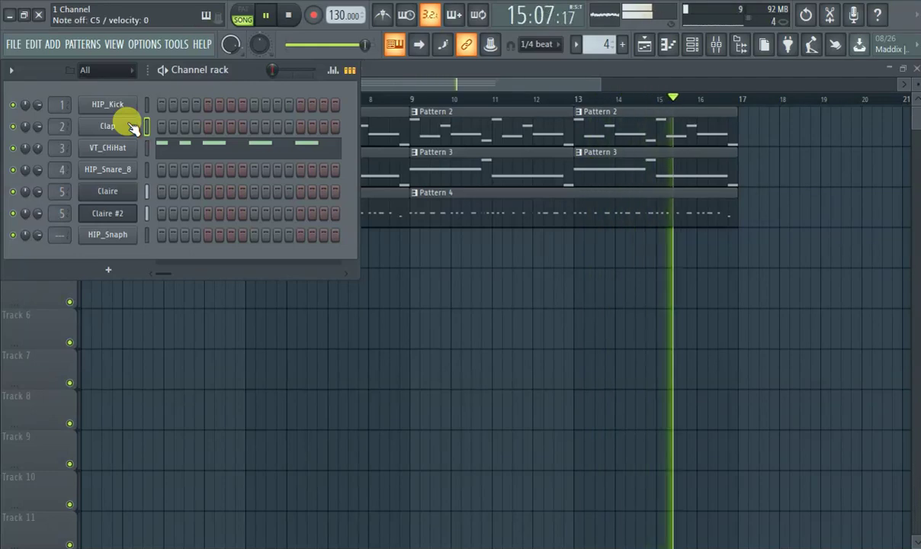
pyautogui.click(118, 189)
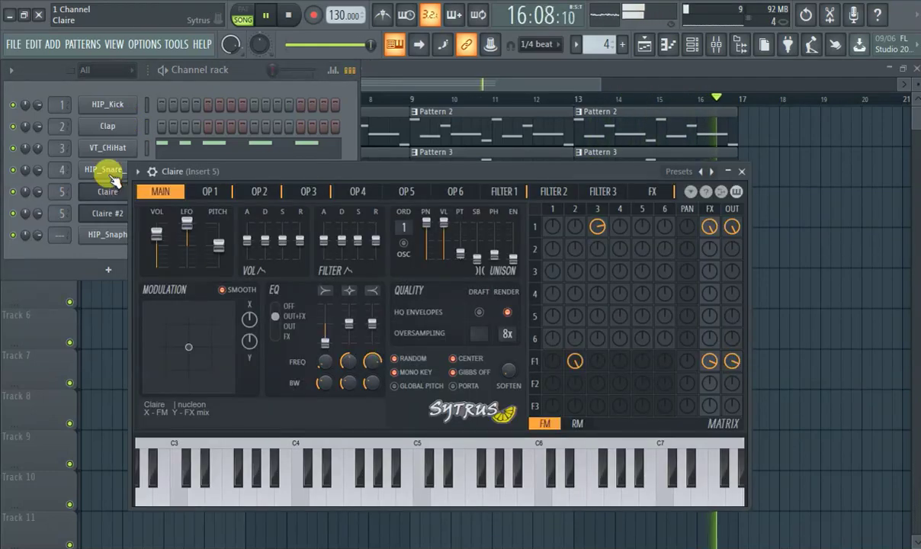
pyautogui.click(109, 174)
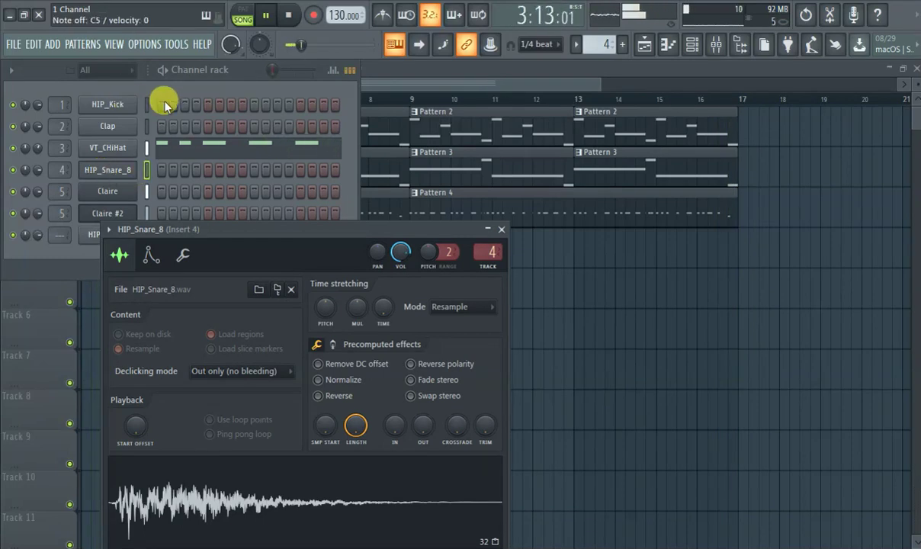
# In Pattern 5, set HIP_Kick hits on steps 1, 3, 5 and 21 and HIP_Snare_8 hits on steps 9 and 25.
pyautogui.click(624, 45)
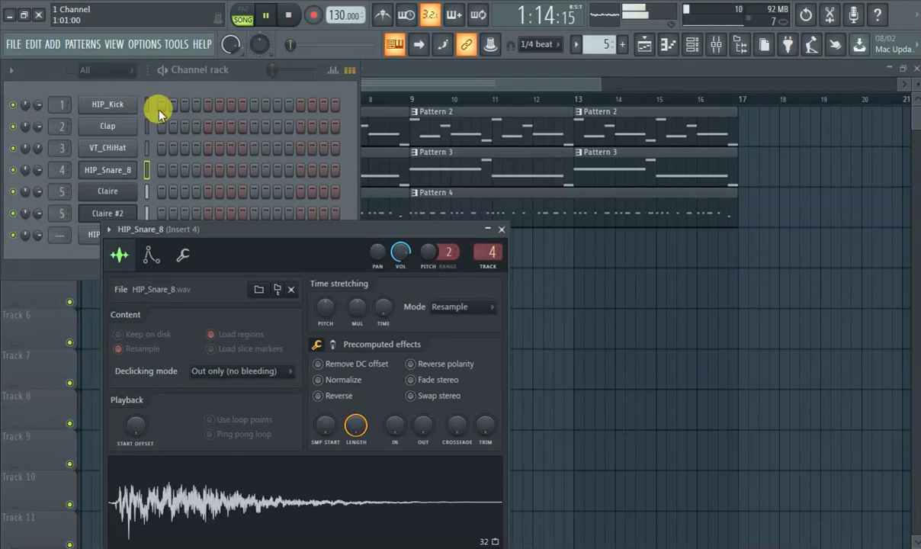
pyautogui.click(150, 99)
pyautogui.click(184, 104)
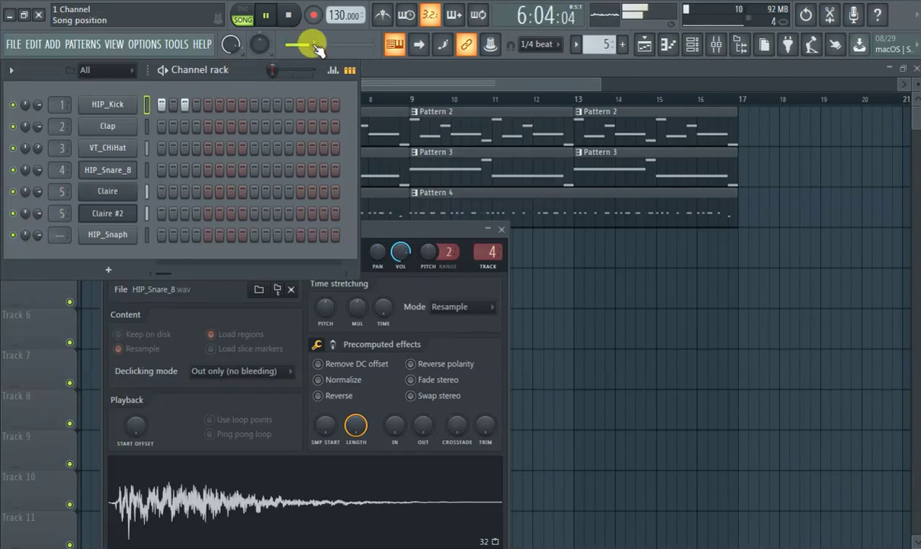
pyautogui.click(208, 105)
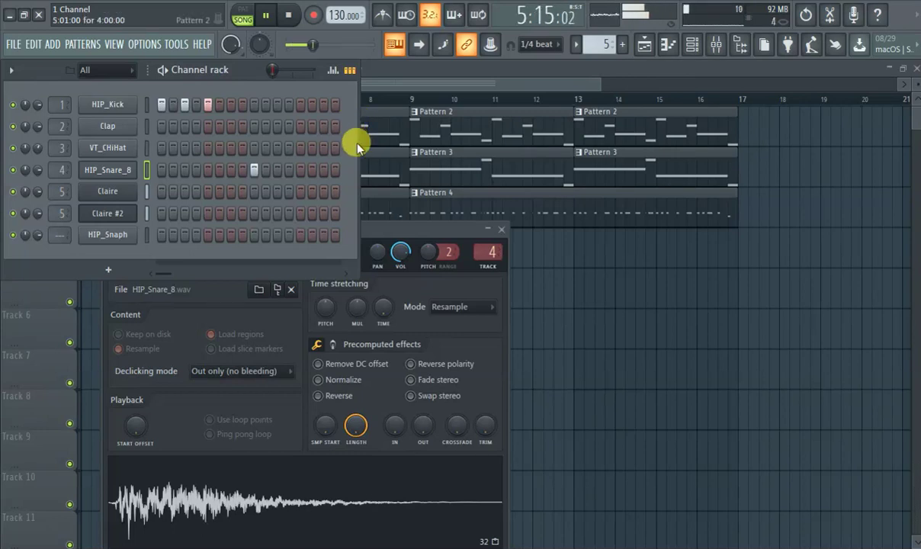
pyautogui.moveTo(356, 143); pyautogui.dragTo(914, 167)
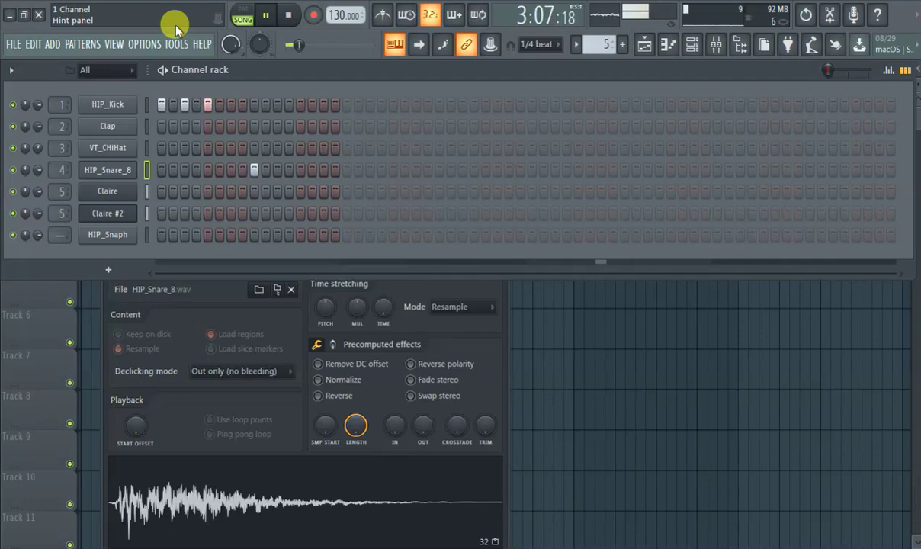
pyautogui.click(393, 105)
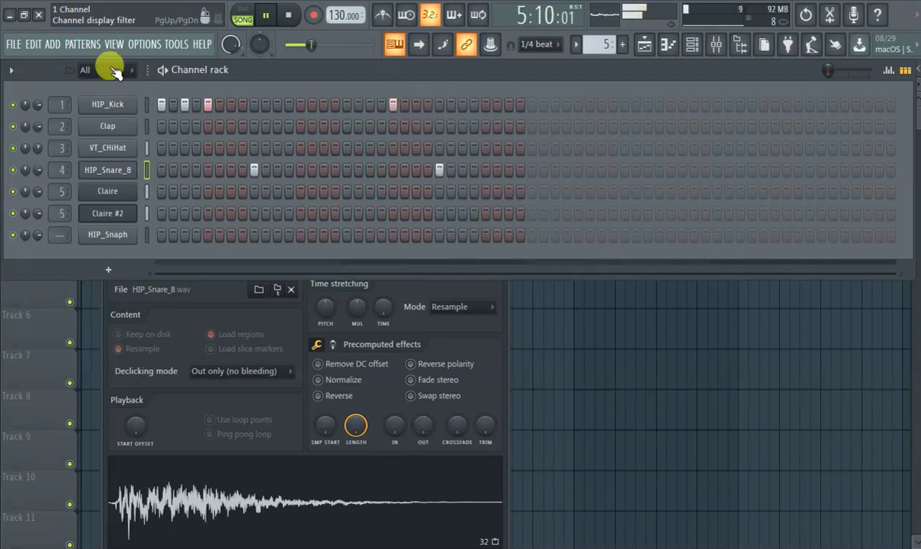
# Place a second Pattern 5 clip at bar 3 of Track 4 in the playlist and restart playback from bar 1.
pyautogui.click(566, 291)
pyautogui.rightClick(568, 296)
pyautogui.click(84, 98)
pyautogui.moveTo(128, 242); pyautogui.dragTo(206, 262)
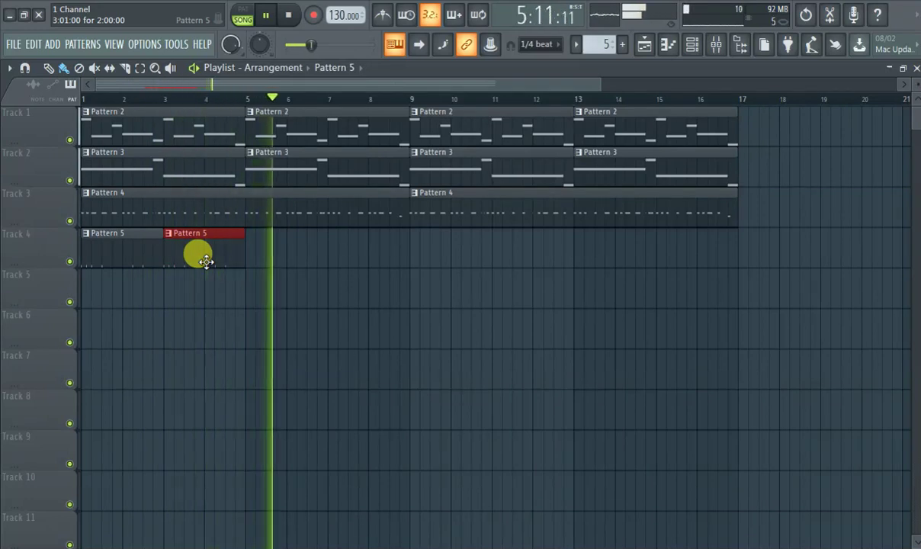
pyautogui.click(84, 100)
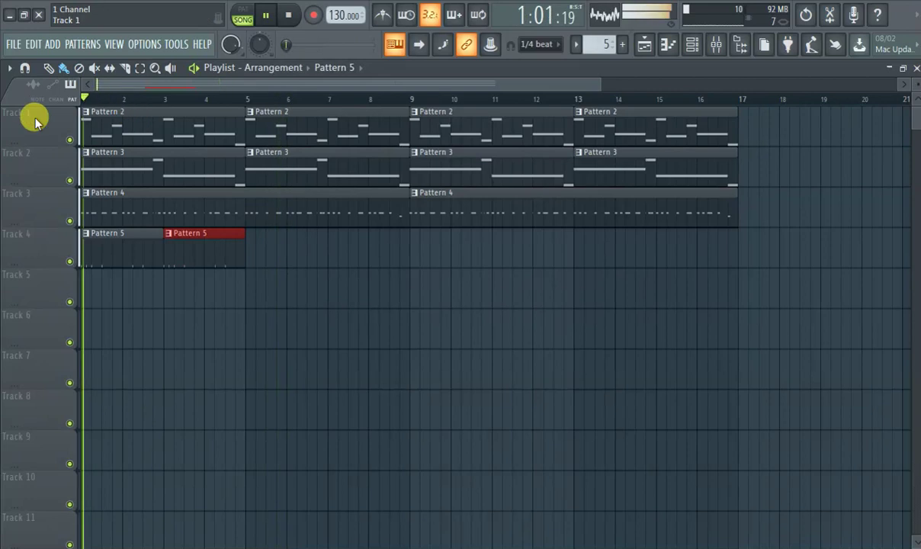
# Place a Pattern 5 clip at bar 9 of Track 4 and shorten Track 3's first Pattern 4 clip to end at bar 5.
pyautogui.click(259, 253)
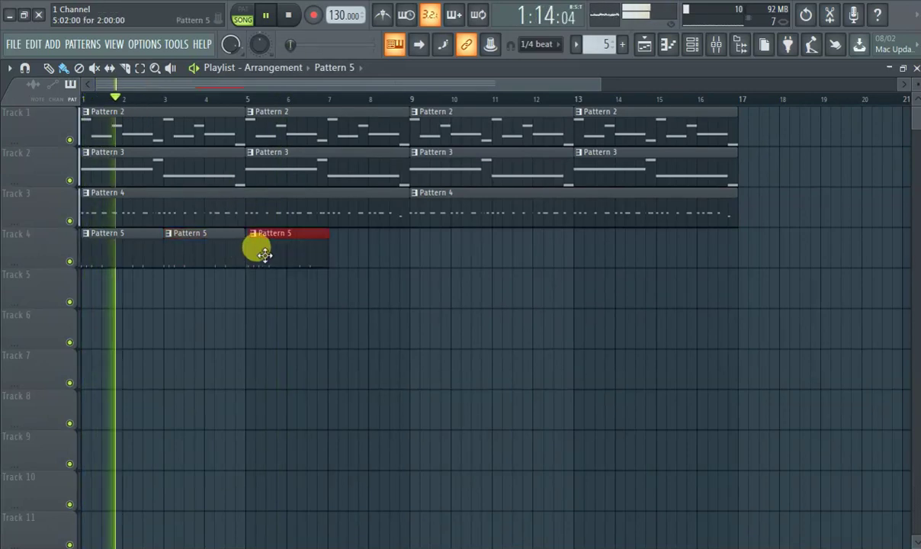
pyautogui.click(339, 252)
pyautogui.rightClick(301, 244)
pyautogui.moveTo(354, 247); pyautogui.dragTo(444, 238)
pyautogui.moveTo(407, 210); pyautogui.dragTo(246, 205)
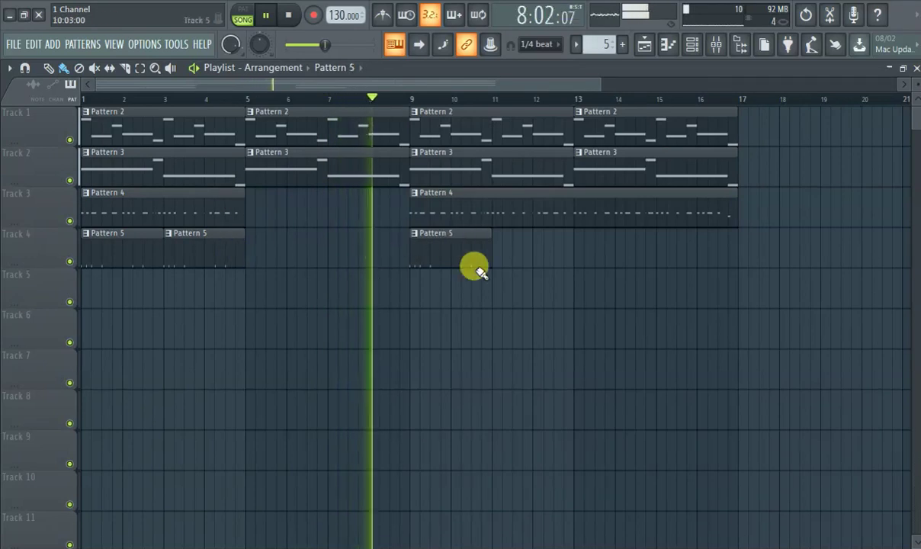
# Add Pattern 5 clips at bars 11, 13 and 15 of Track 4.
pyautogui.click(512, 249)
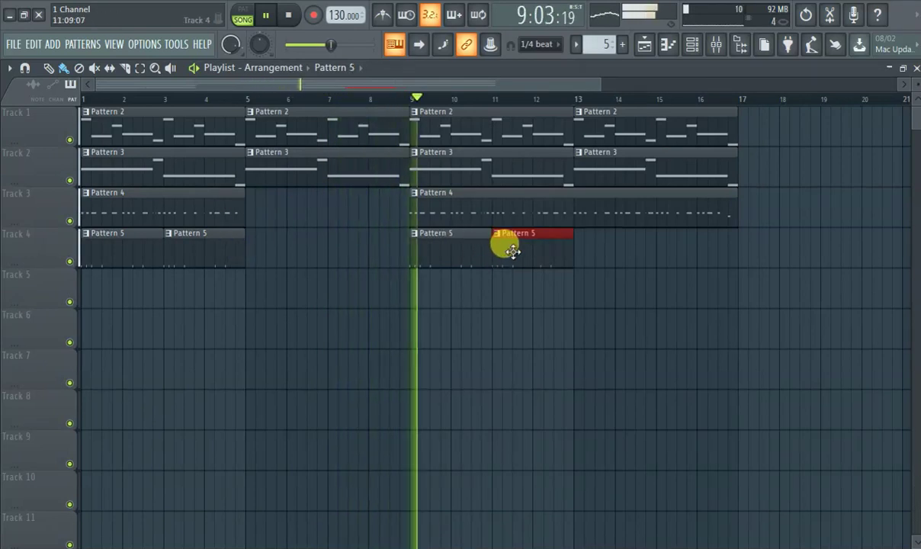
pyautogui.click(594, 250)
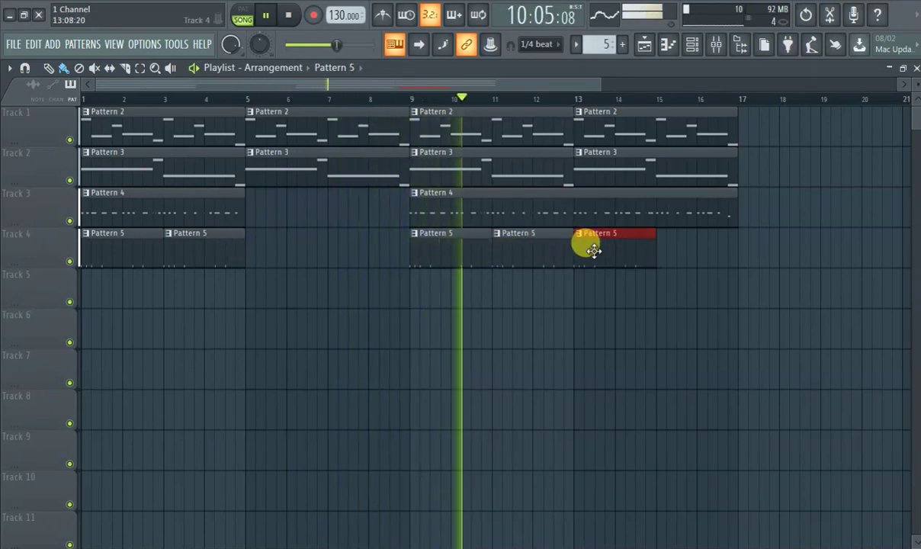
pyautogui.click(676, 248)
pyautogui.moveTo(675, 248); pyautogui.dragTo(671, 251)
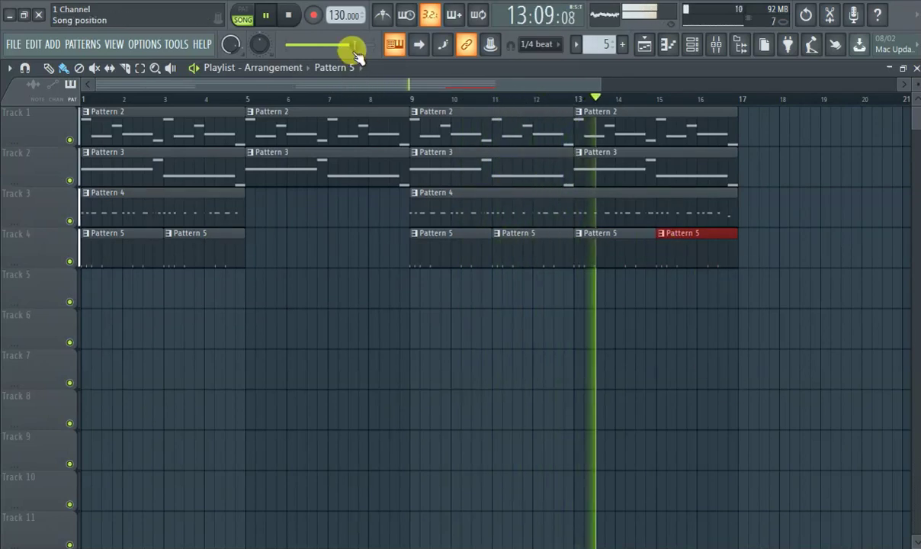
# Play the arrangement from bar 1 and switch the output monitor to its spectrum display, stopping playback when done.
pyautogui.click(265, 16)
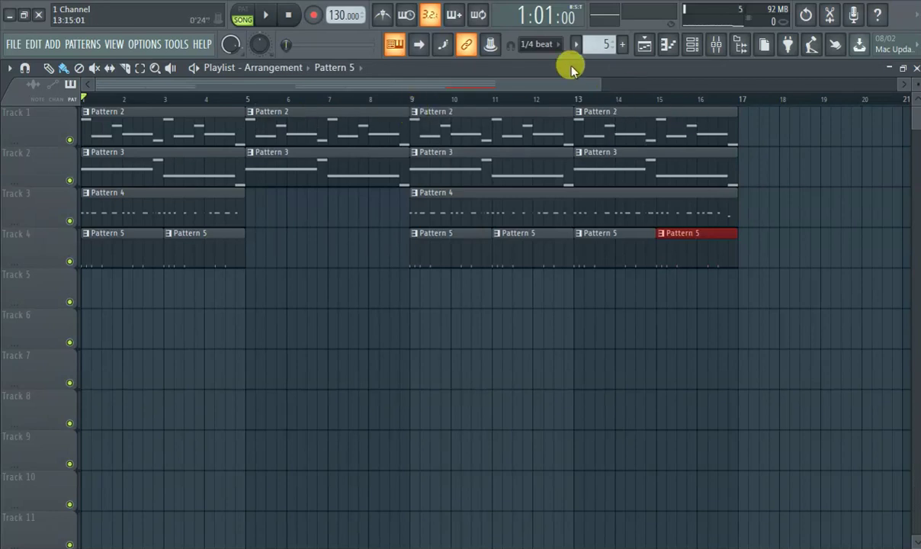
pyautogui.click(269, 16)
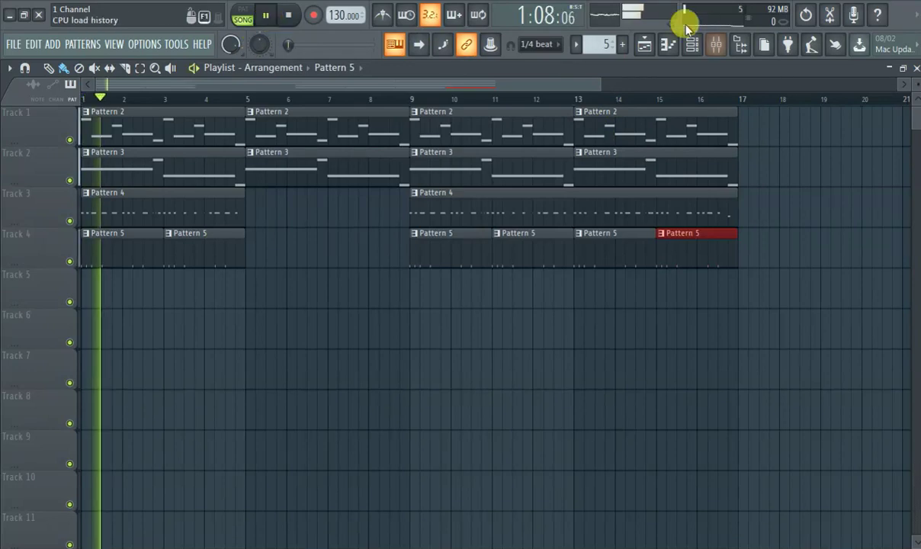
pyautogui.rightClick(607, 19)
pyautogui.click(633, 50)
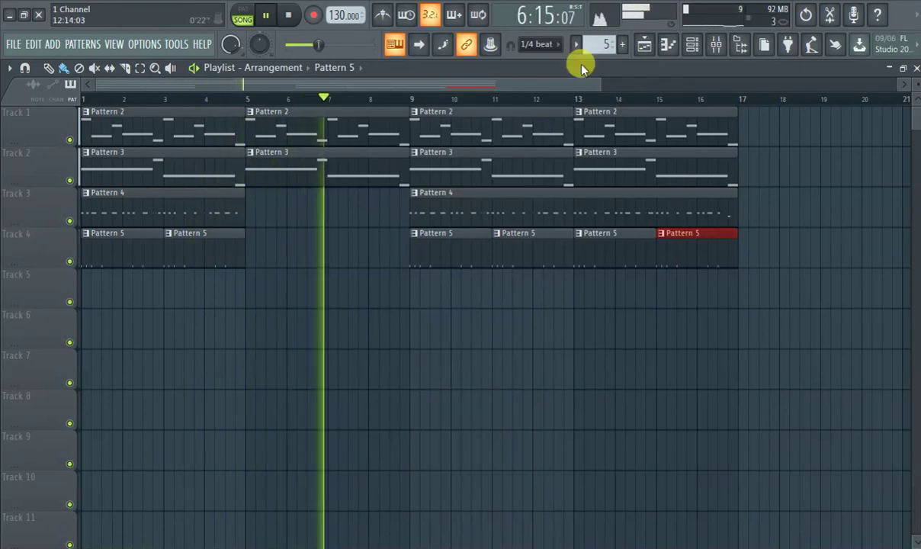
pyautogui.click(83, 99)
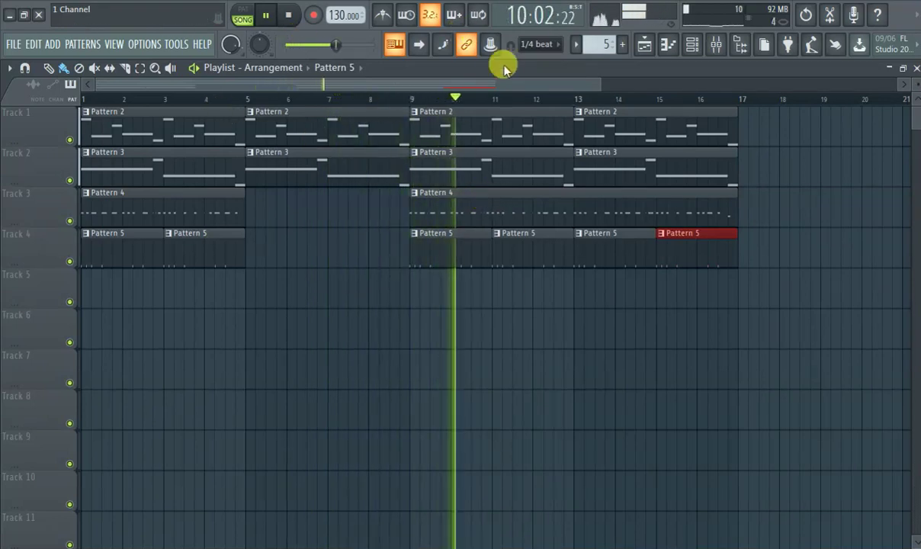
pyautogui.click(266, 15)
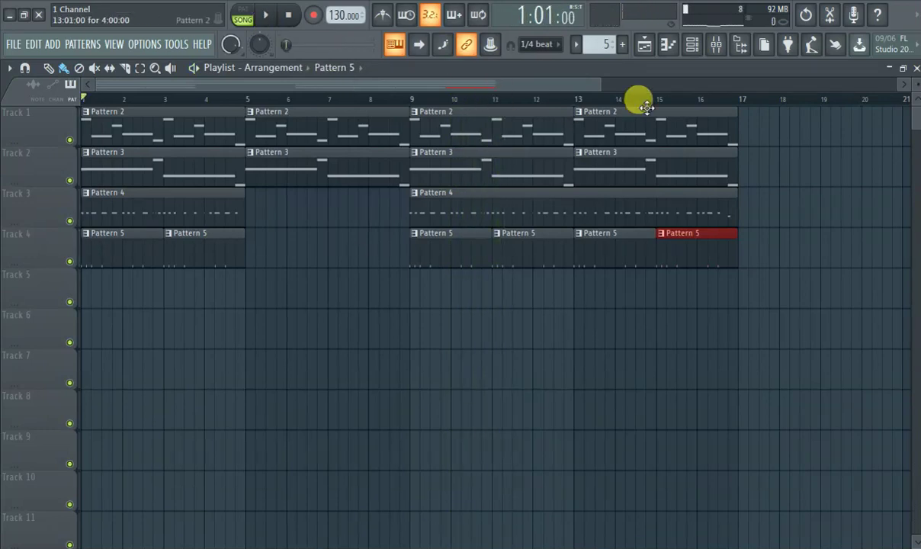
# Set the audio input of mixer track Insert 10 to the mono source In 1.
pyautogui.click(718, 46)
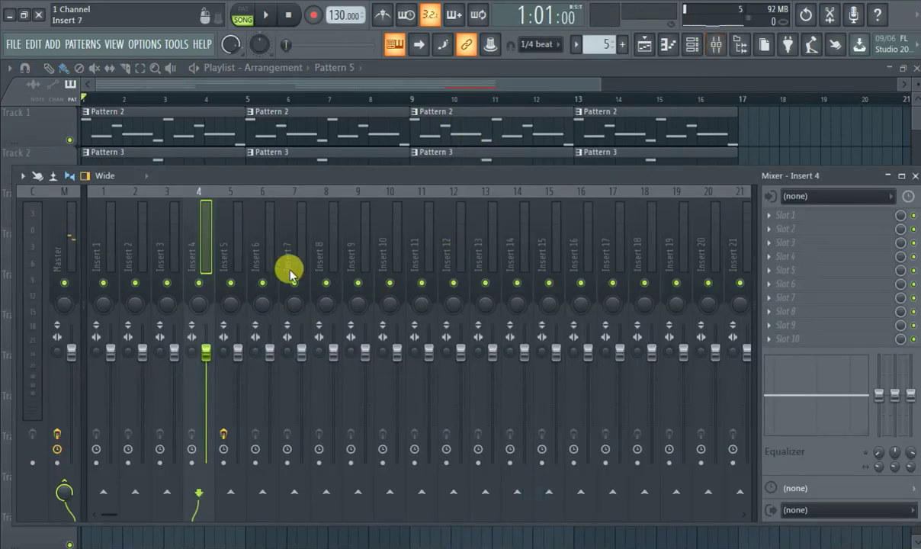
pyautogui.click(320, 255)
pyautogui.rightClick(390, 237)
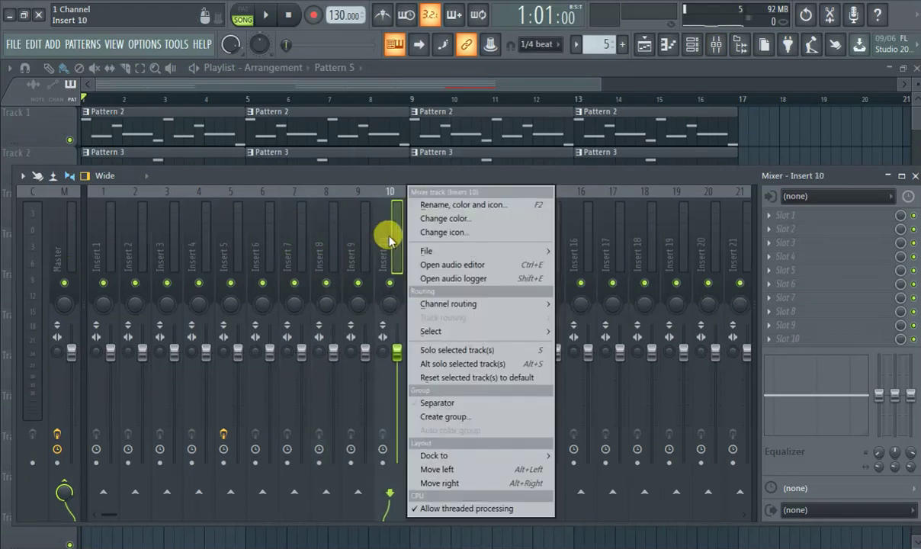
pyautogui.click(807, 198)
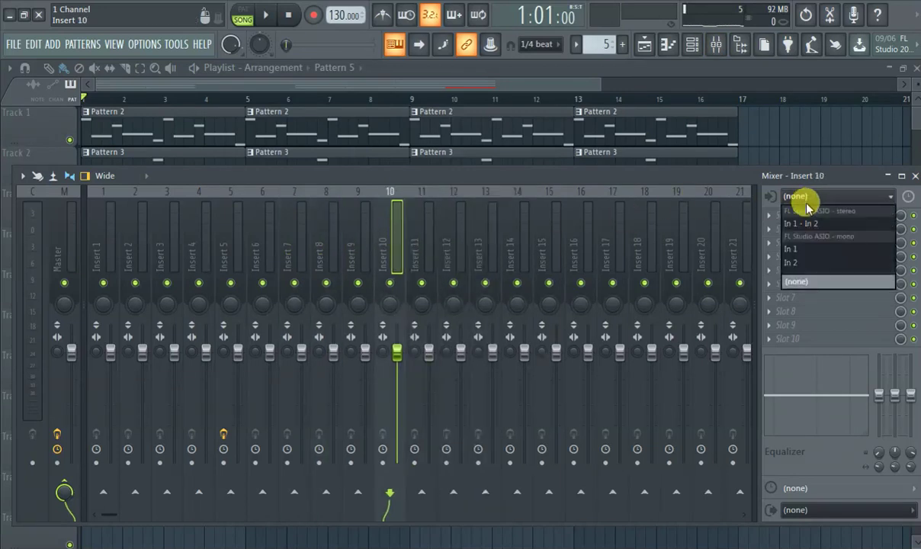
pyautogui.click(823, 250)
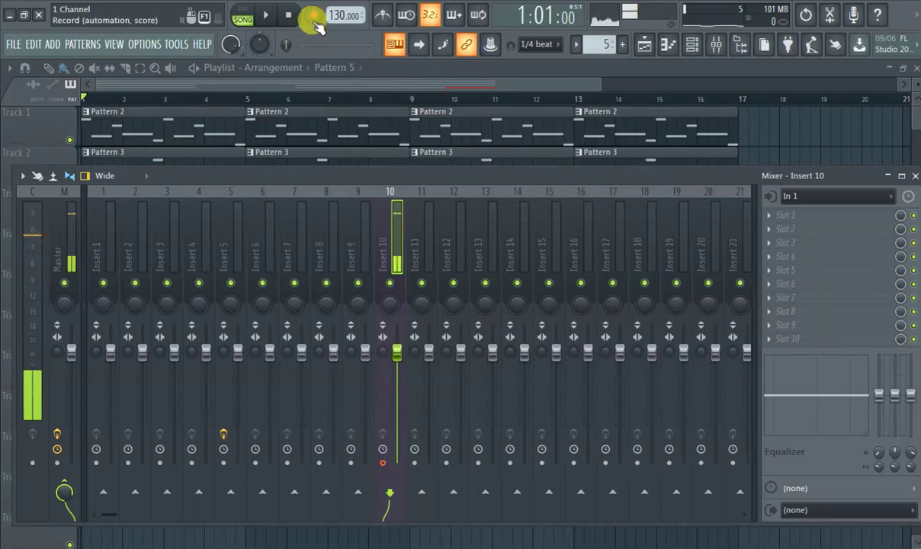
# Enable Audio in the recording filter.
pyautogui.rightClick(341, 16)
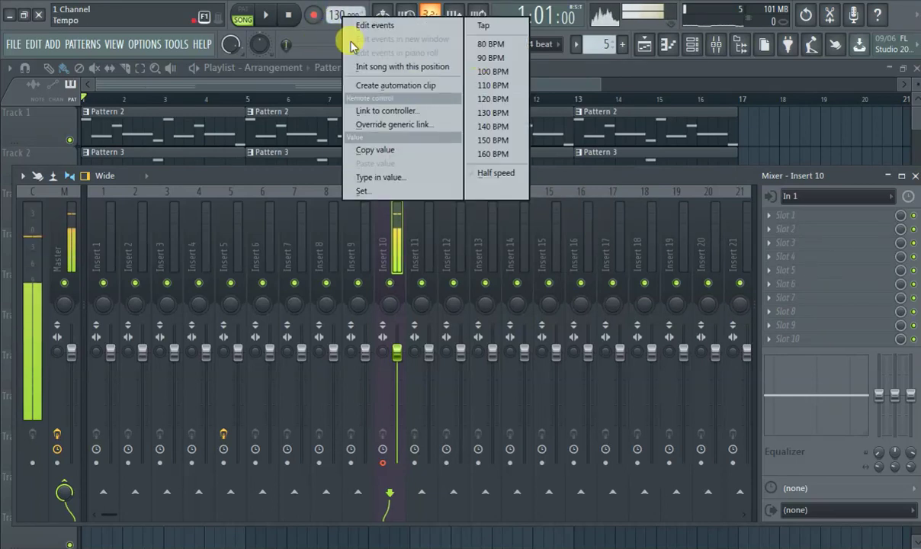
pyautogui.rightClick(321, 17)
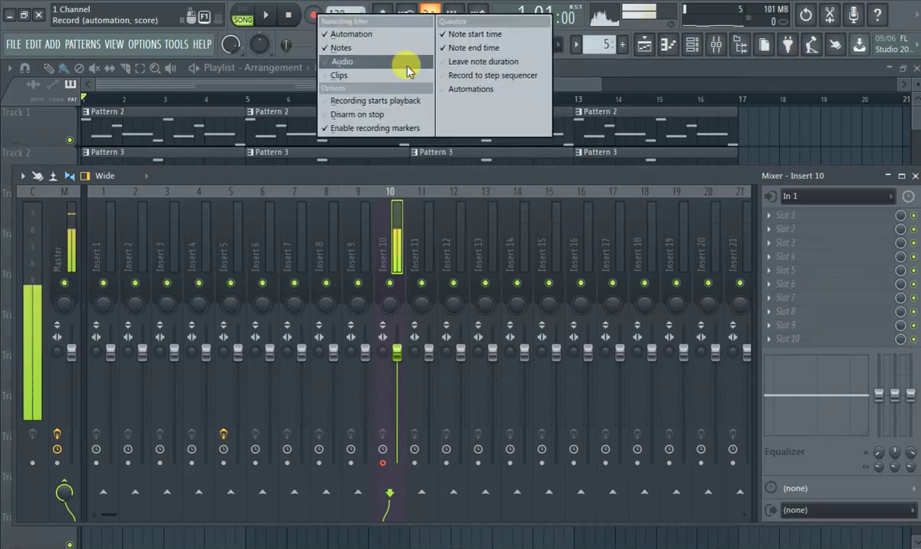
pyautogui.click(405, 66)
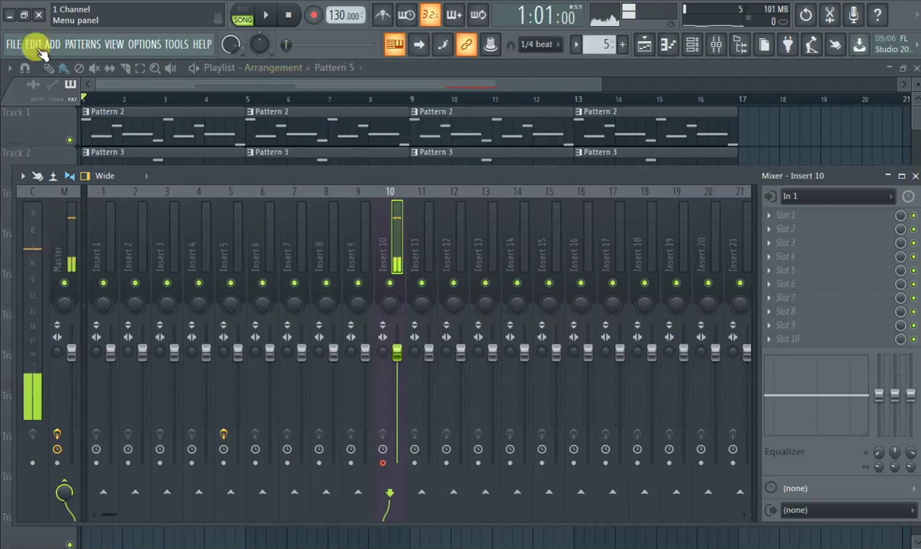
# Place an empty Pattern 6 clip at bar 1 of Track 5 and record an audio take of about 16 bars through Insert 10.
pyautogui.click(642, 46)
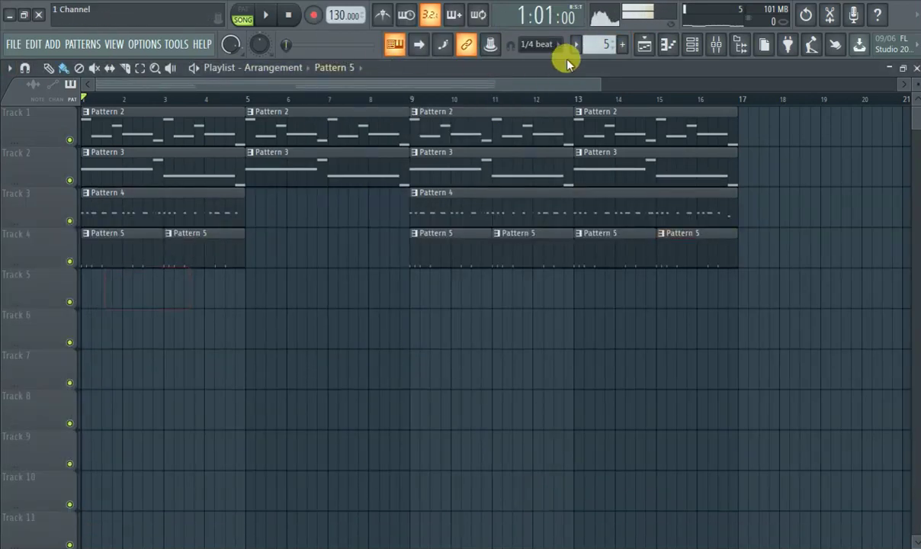
pyautogui.click(616, 44)
pyautogui.click(639, 62)
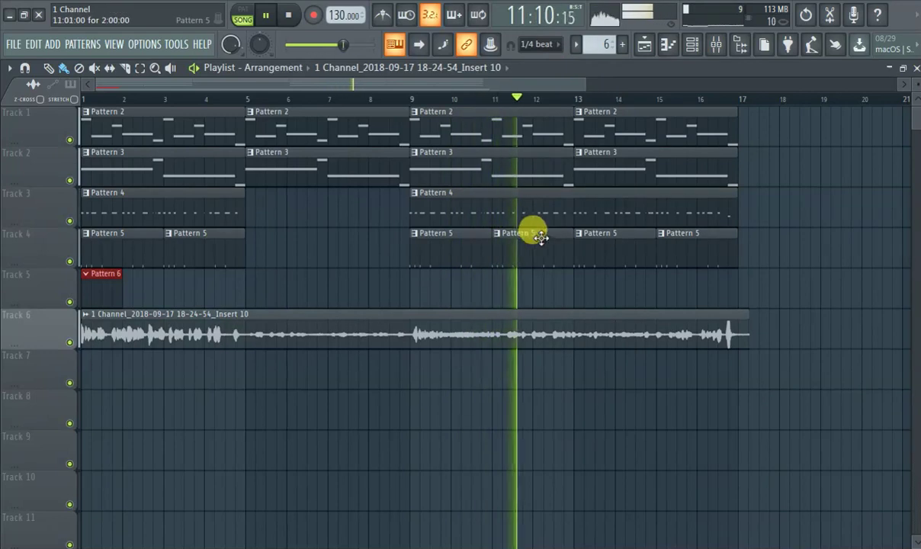
# Place another Pattern 6 clip at bar 1 of Track 7 and record a second audio take of about 16 bars through Insert 10.
pyautogui.click(622, 44)
pyautogui.click(638, 57)
pyautogui.click(97, 368)
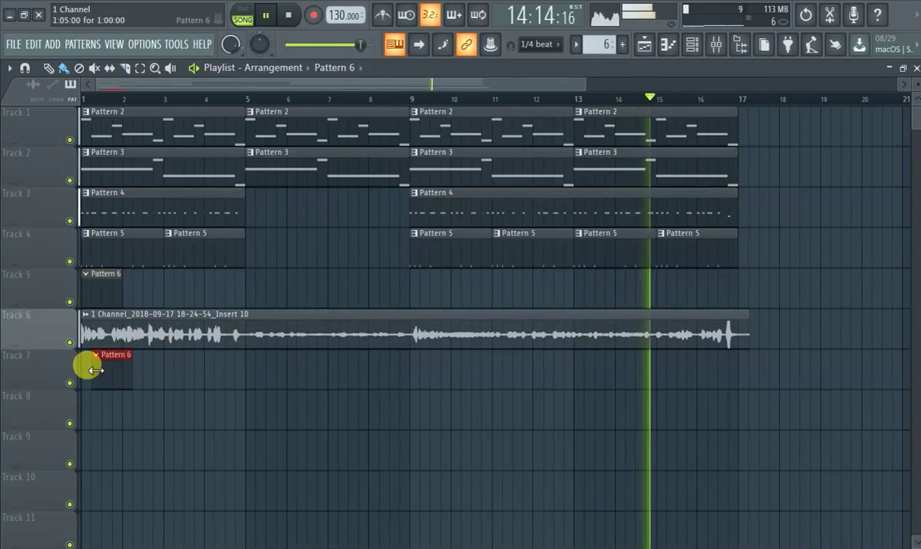
pyautogui.moveTo(327, 45); pyautogui.dragTo(280, 67)
pyautogui.click(289, 17)
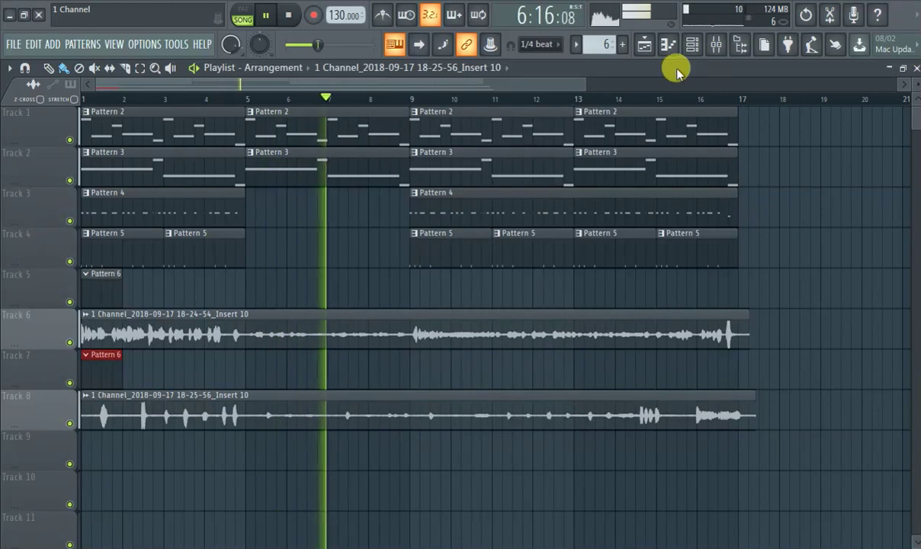
# Load the Vocodex effect into the first effect slot of mixer track Insert 10.
pyautogui.click(714, 44)
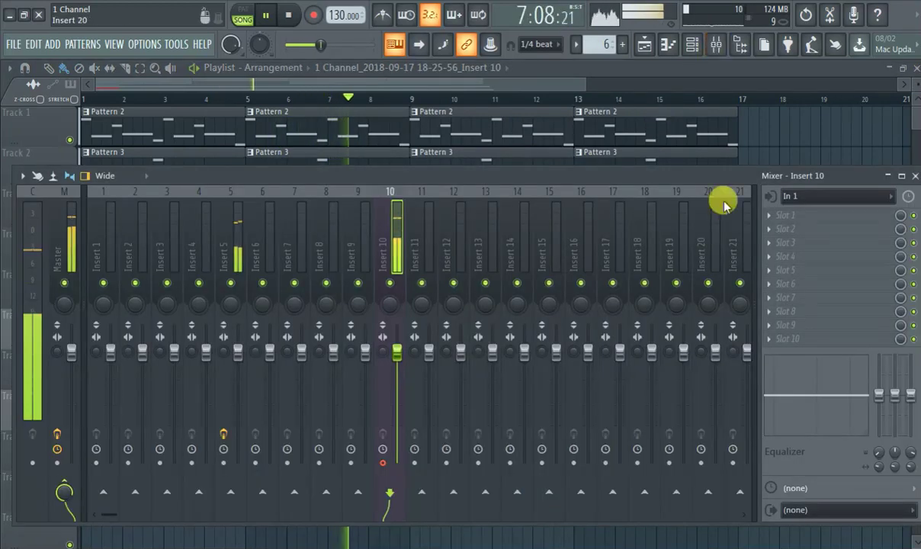
pyautogui.click(806, 218)
pyautogui.click(655, 239)
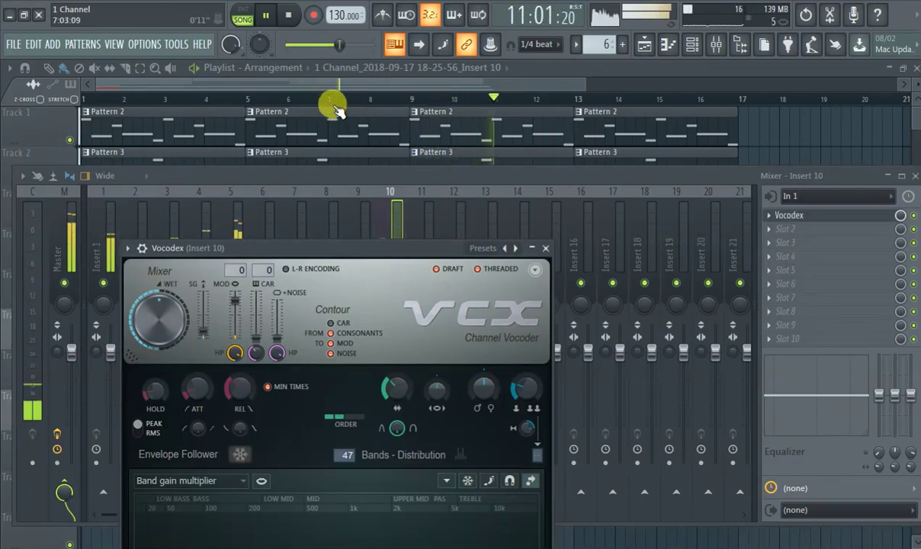
pyautogui.click(877, 219)
pyautogui.click(873, 220)
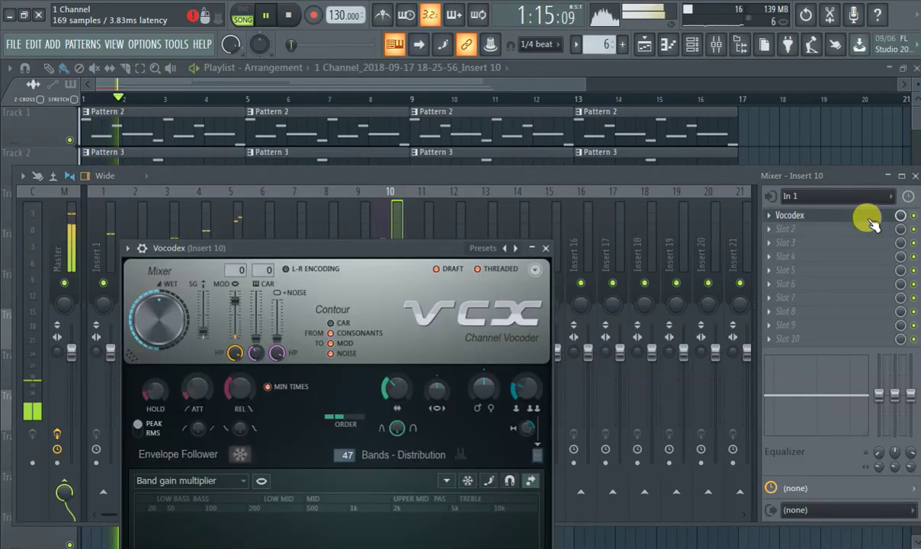
# Switch Vocodex to the Sidechained carrier preset and look through its list of presets.
pyautogui.click(517, 248)
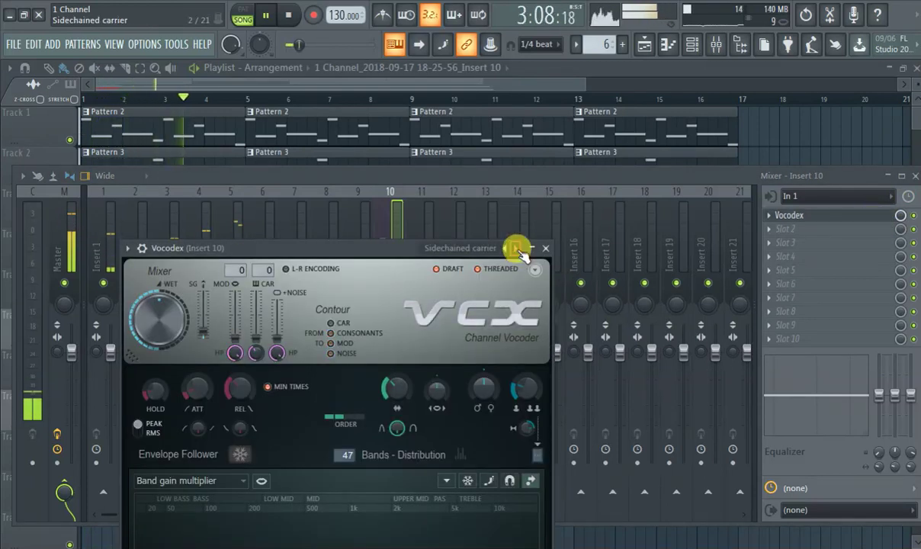
pyautogui.click(816, 216)
pyautogui.click(797, 221)
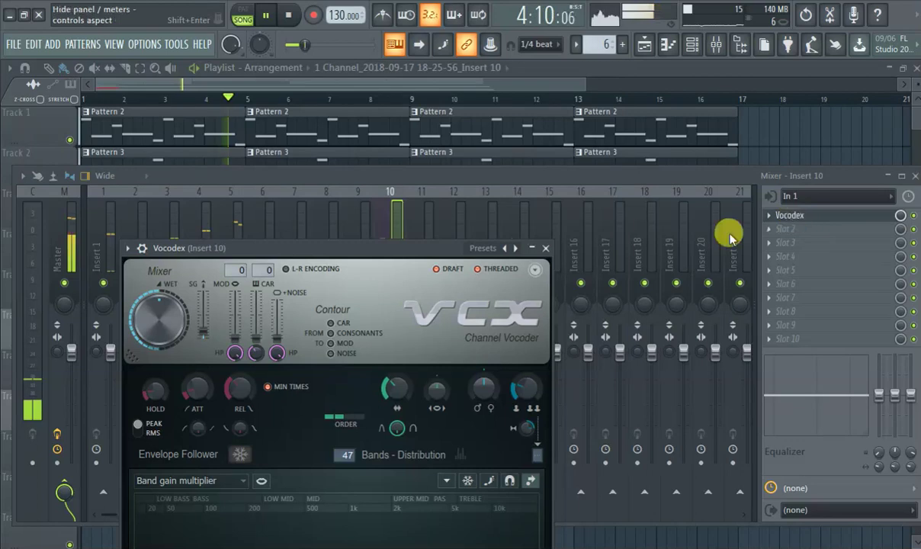
pyautogui.click(782, 220)
pyautogui.rightClick(778, 220)
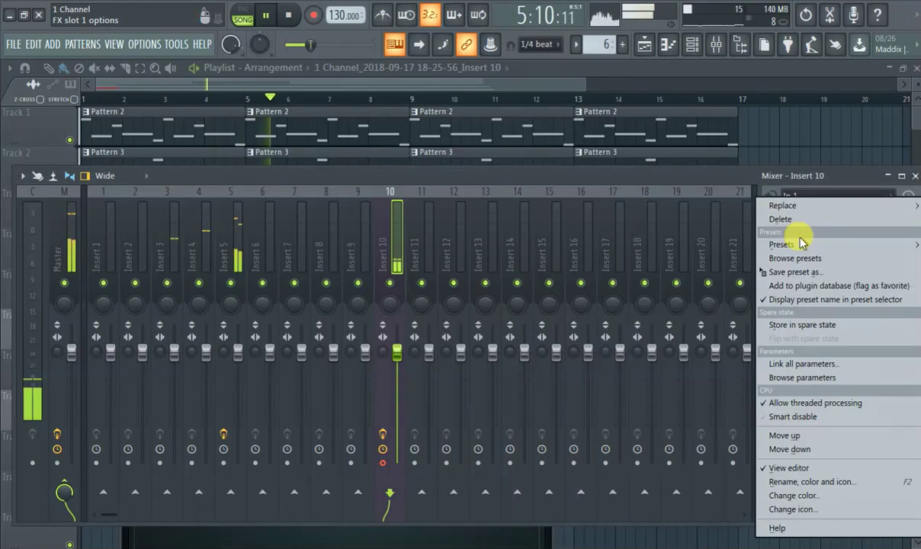
pyautogui.moveTo(800, 241)
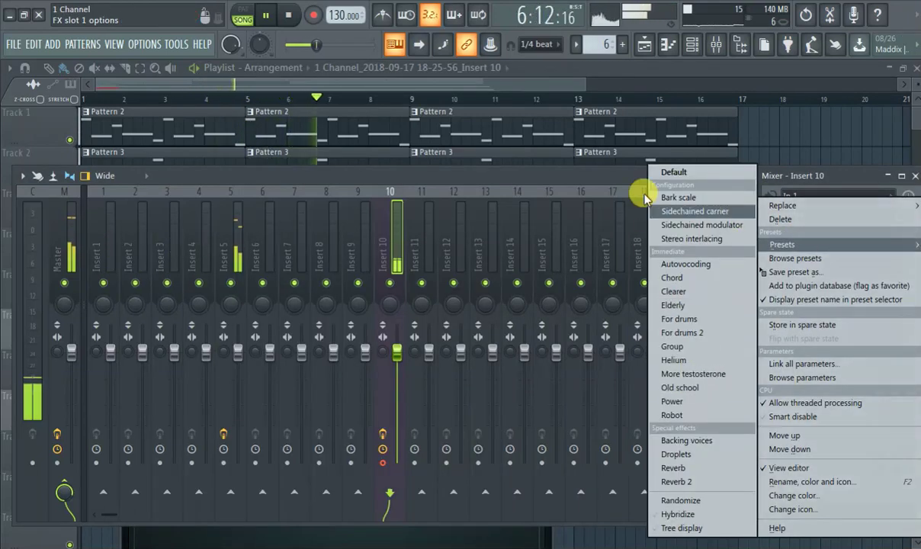
pyautogui.click(475, 75)
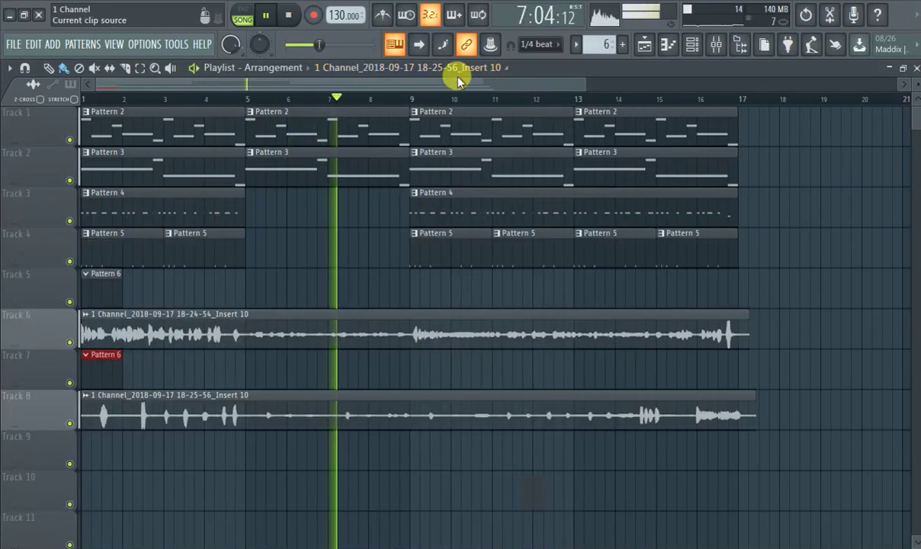
# Disable the Vocodex slot on mixer track Insert 10 and return to the playlist.
pyautogui.click(716, 44)
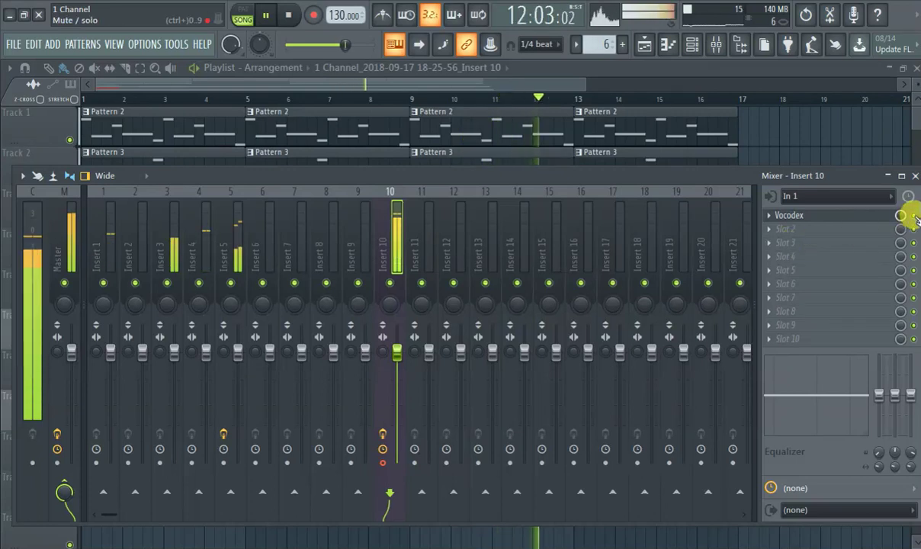
pyautogui.click(337, 86)
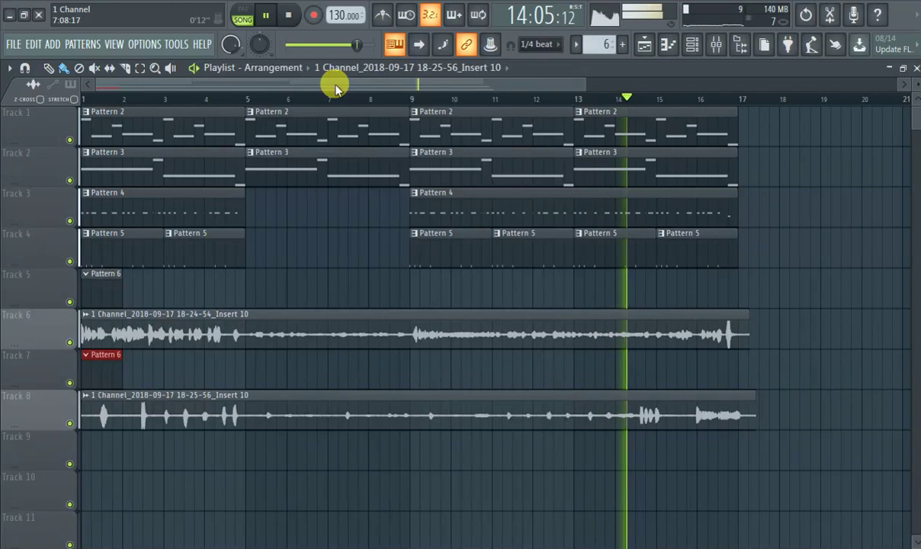
pyautogui.moveTo(244, 547)
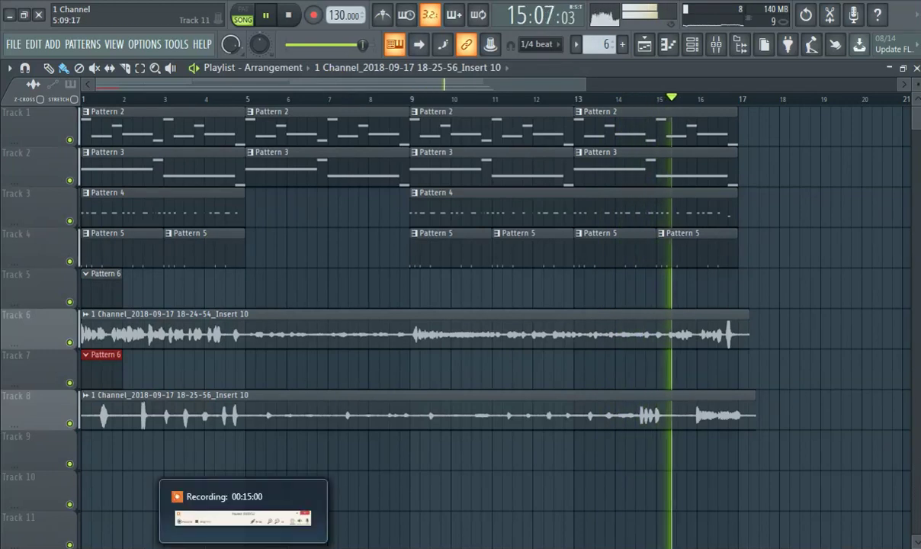